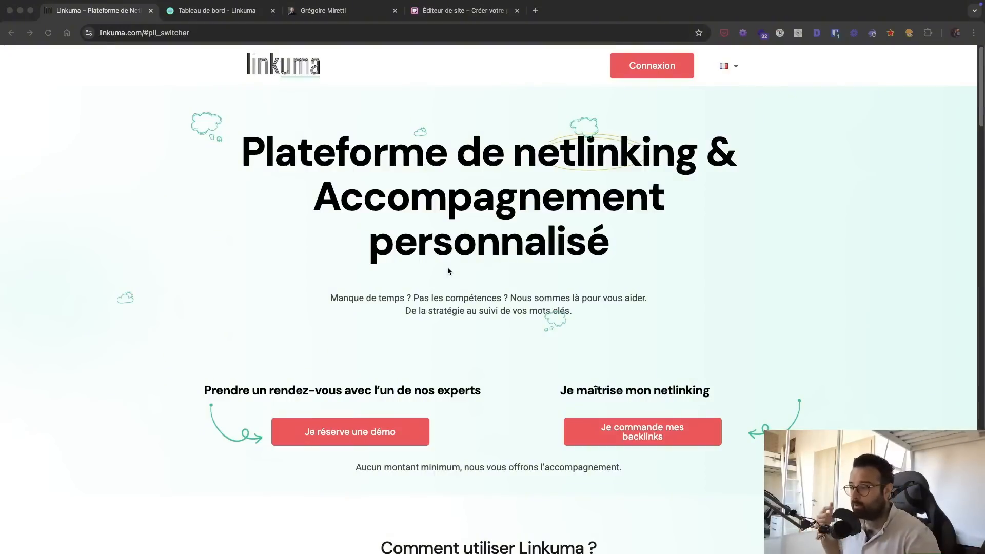
- Review the Linkuma homepage's campaign steps, client reviews, site features, available themes, free support offer and FAQ
{"action": "scroll", "coordinate": [447, 271], "scroll_direction": "down", "scroll_amount": 8}
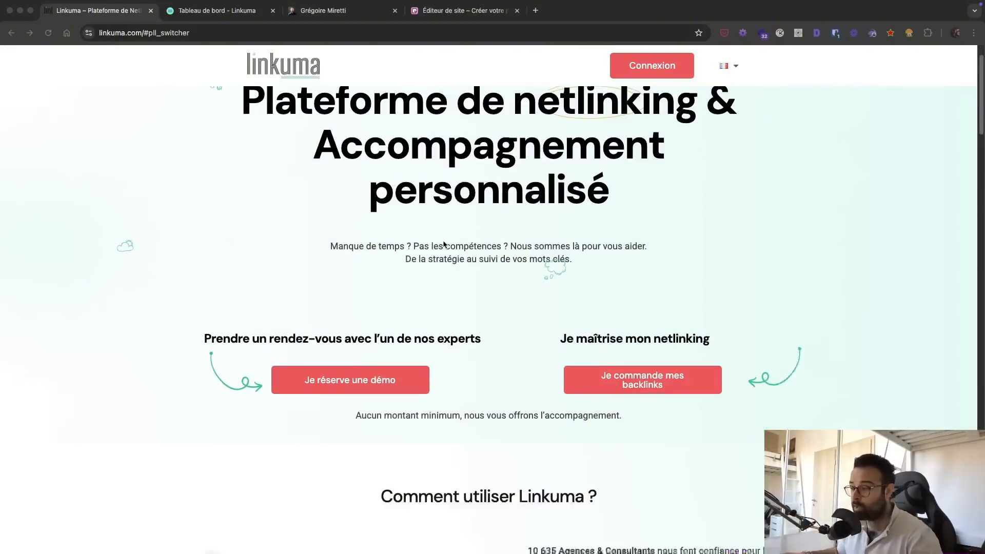
{"action": "scroll", "coordinate": [310, 286], "scroll_direction": "down", "scroll_amount": 12}
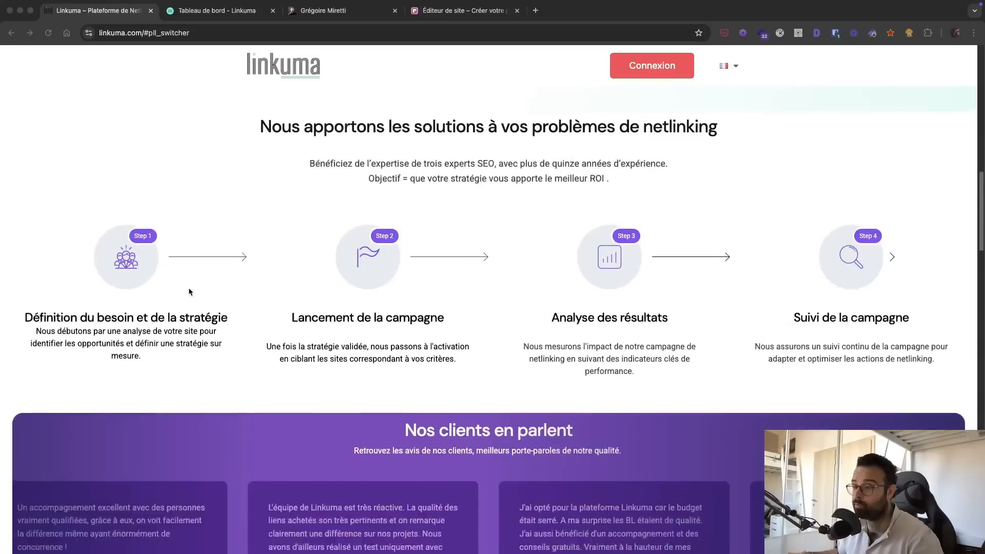
{"action": "scroll", "coordinate": [268, 333], "scroll_direction": "down", "scroll_amount": 6}
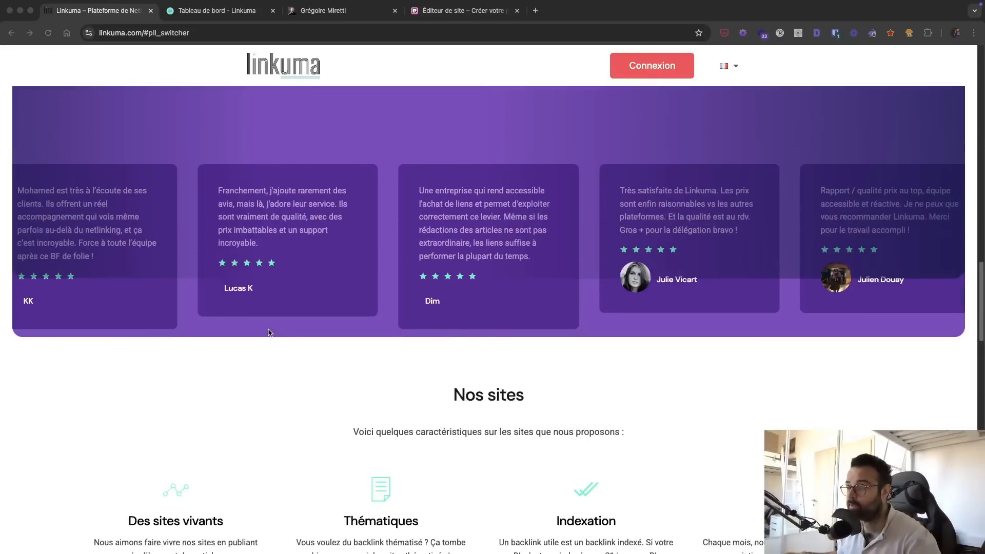
{"action": "scroll", "coordinate": [269, 333], "scroll_direction": "up", "scroll_amount": 2}
{"action": "scroll", "coordinate": [269, 332], "scroll_direction": "up", "scroll_amount": 3}
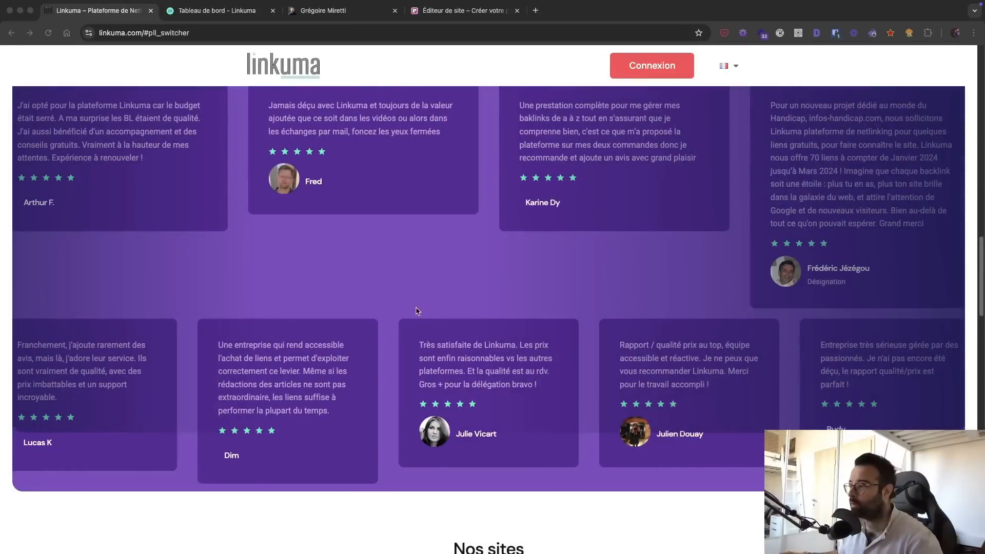
{"action": "scroll", "coordinate": [416, 310], "scroll_direction": "down", "scroll_amount": 10}
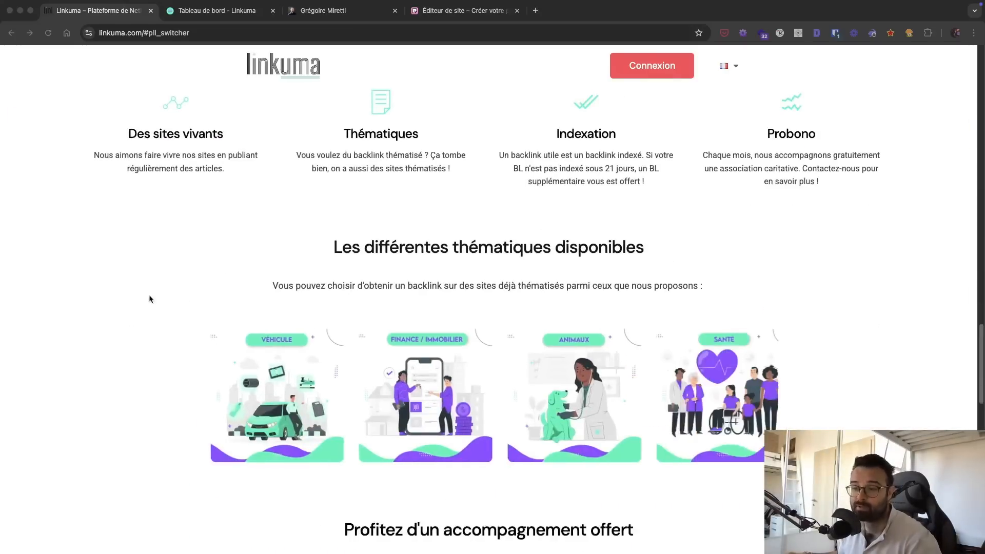
{"action": "scroll", "coordinate": [119, 294], "scroll_direction": "down", "scroll_amount": 6}
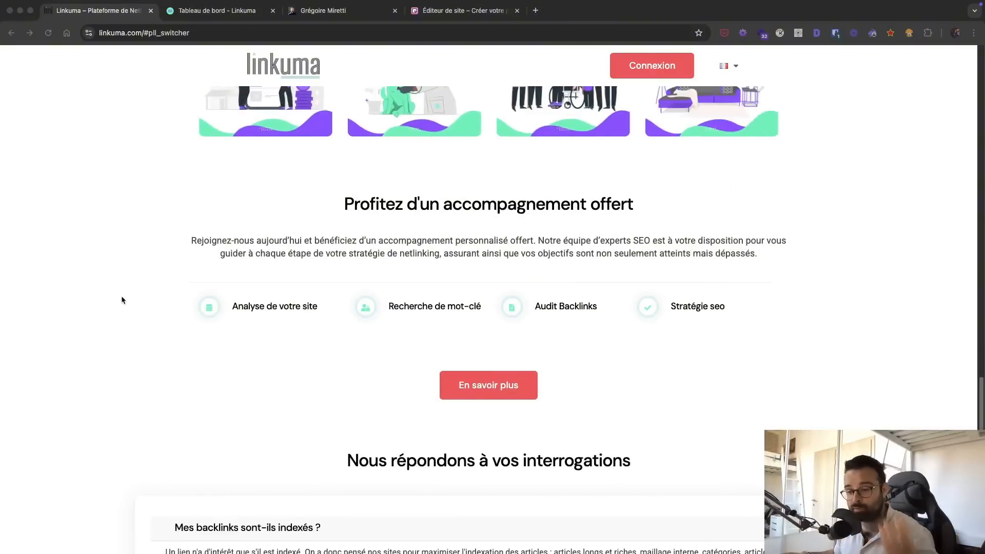
{"action": "scroll", "coordinate": [121, 296], "scroll_direction": "down", "scroll_amount": 2}
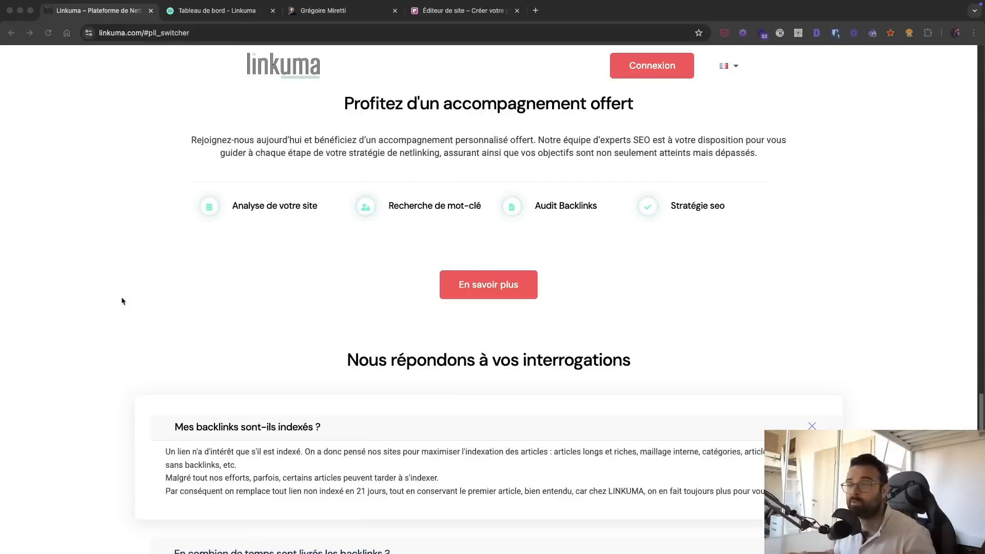
{"action": "scroll", "coordinate": [117, 308], "scroll_direction": "up", "scroll_amount": 10}
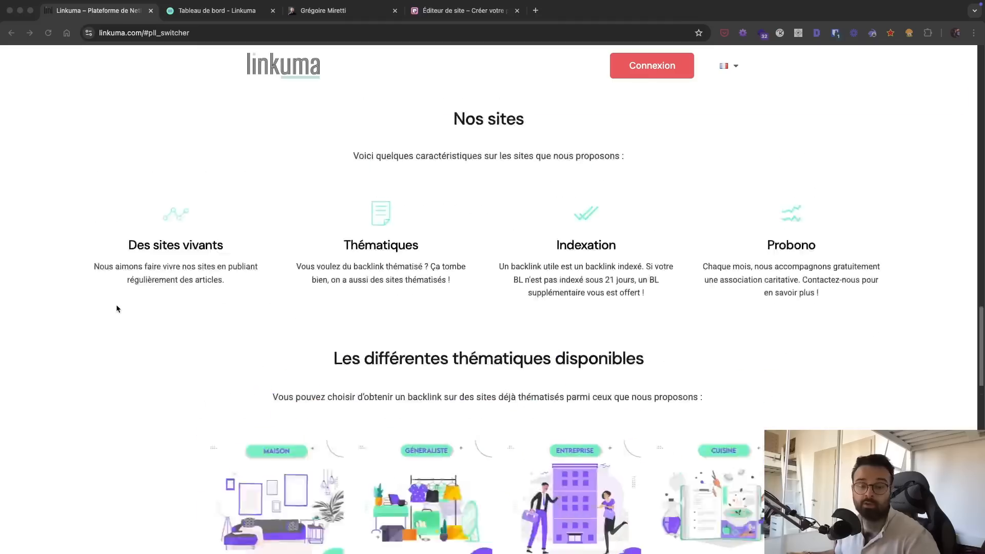
{"action": "scroll", "coordinate": [117, 308], "scroll_direction": "up", "scroll_amount": 15}
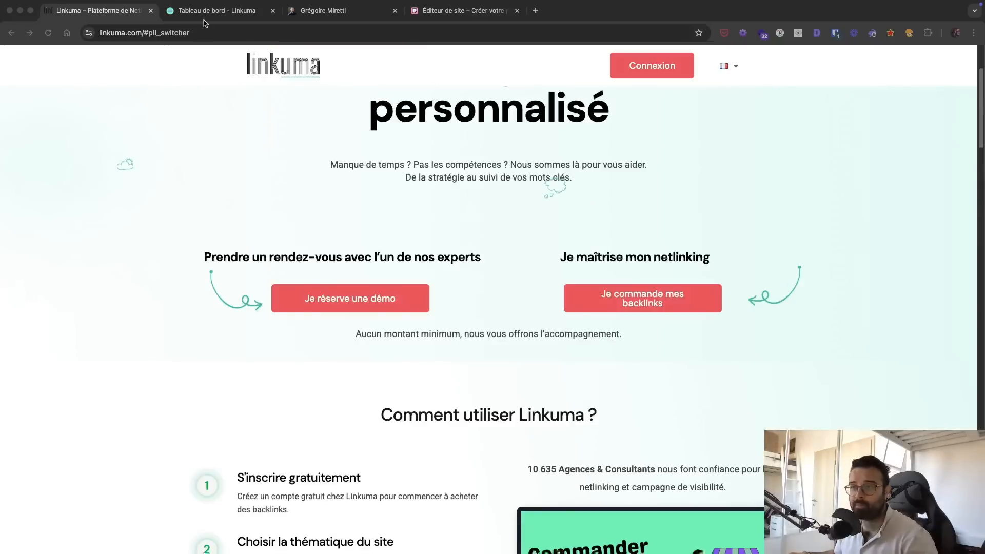
- Examine the Linkuma account dashboard: the offers, order and link charts, project manager contact and order history
{"action": "left_click", "coordinate": [205, 11]}
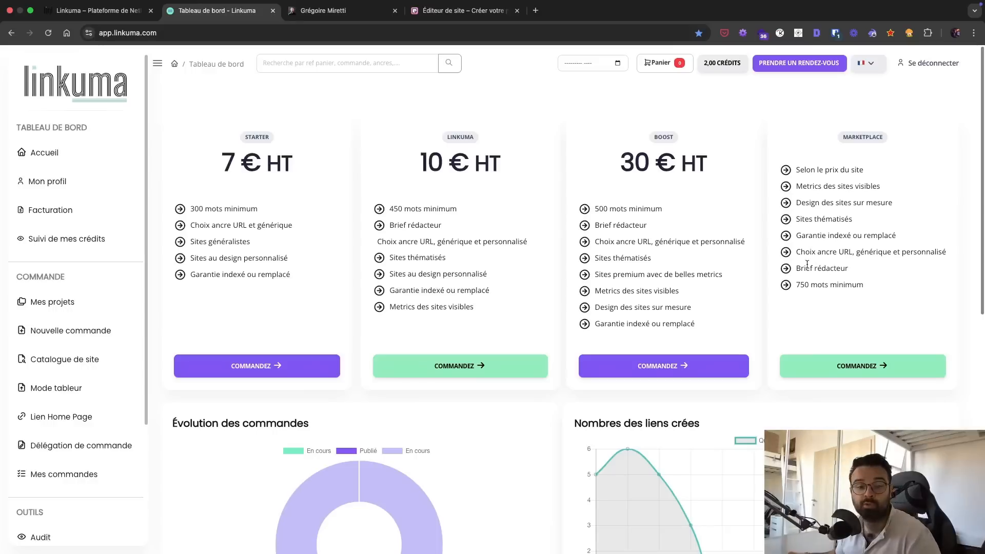
{"action": "scroll", "coordinate": [584, 253], "scroll_direction": "down", "scroll_amount": 2}
{"action": "scroll", "coordinate": [585, 250], "scroll_direction": "down", "scroll_amount": 4}
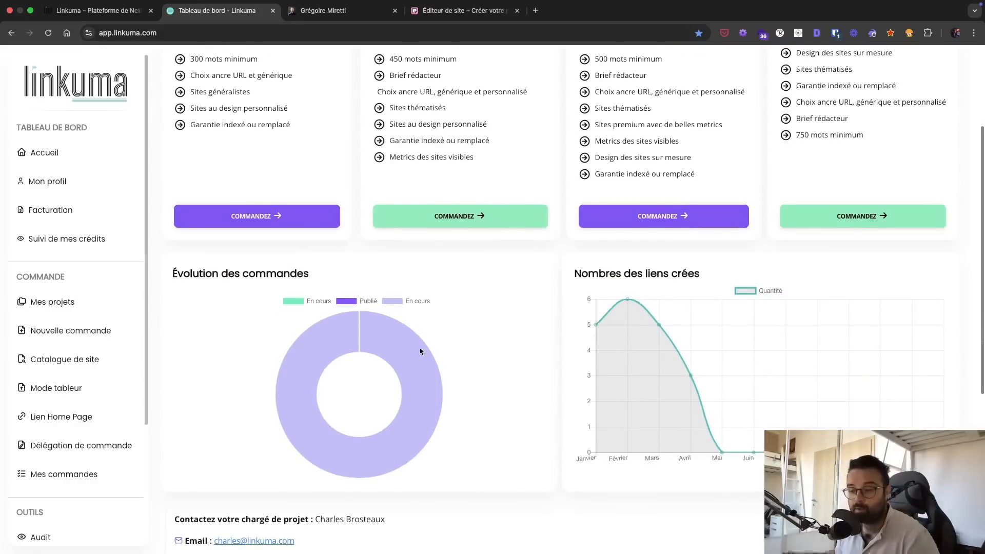
{"action": "scroll", "coordinate": [418, 349], "scroll_direction": "down", "scroll_amount": 4}
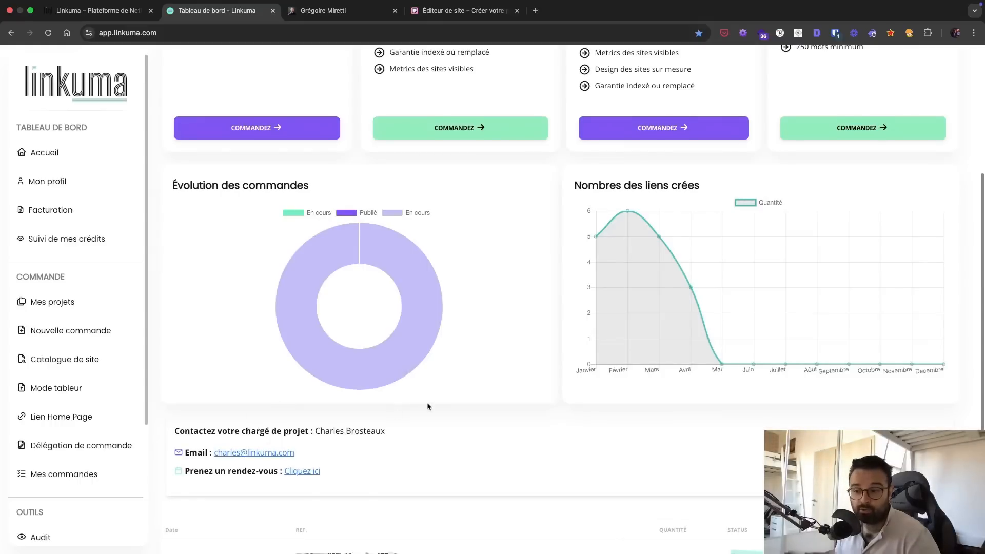
{"action": "scroll", "coordinate": [427, 405], "scroll_direction": "down", "scroll_amount": 2}
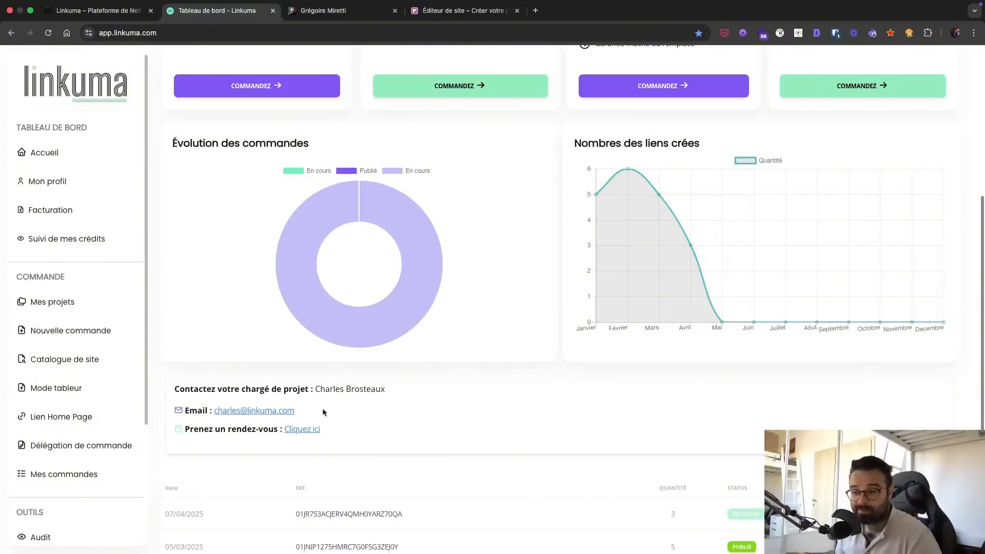
{"action": "scroll", "coordinate": [366, 401], "scroll_direction": "down", "scroll_amount": 2}
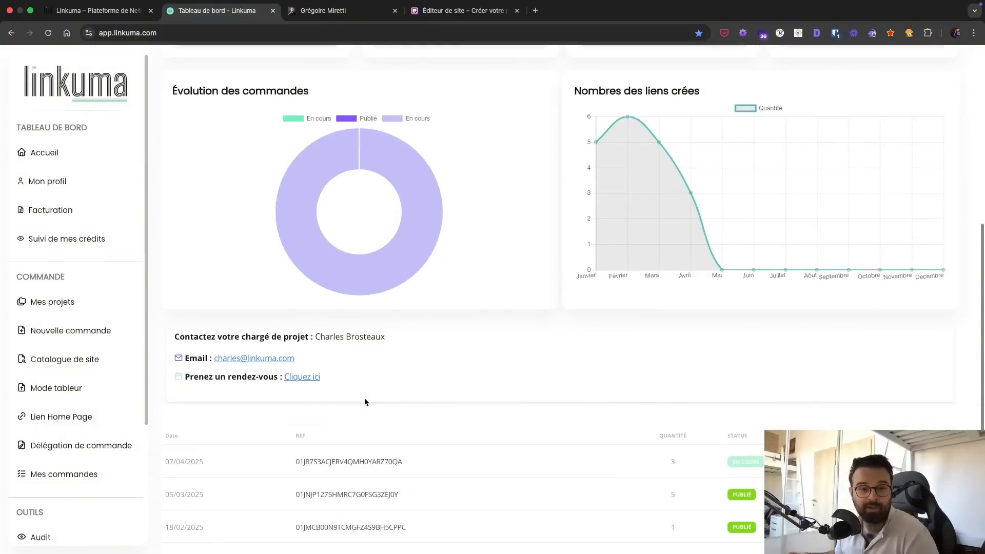
{"action": "scroll", "coordinate": [366, 401], "scroll_direction": "down", "scroll_amount": 4}
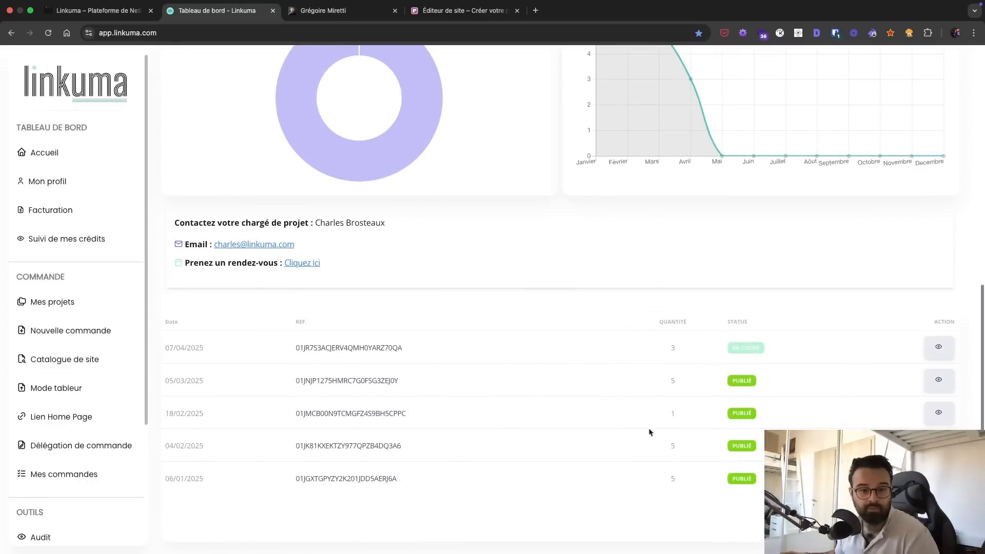
{"action": "scroll", "coordinate": [530, 380], "scroll_direction": "up", "scroll_amount": 10}
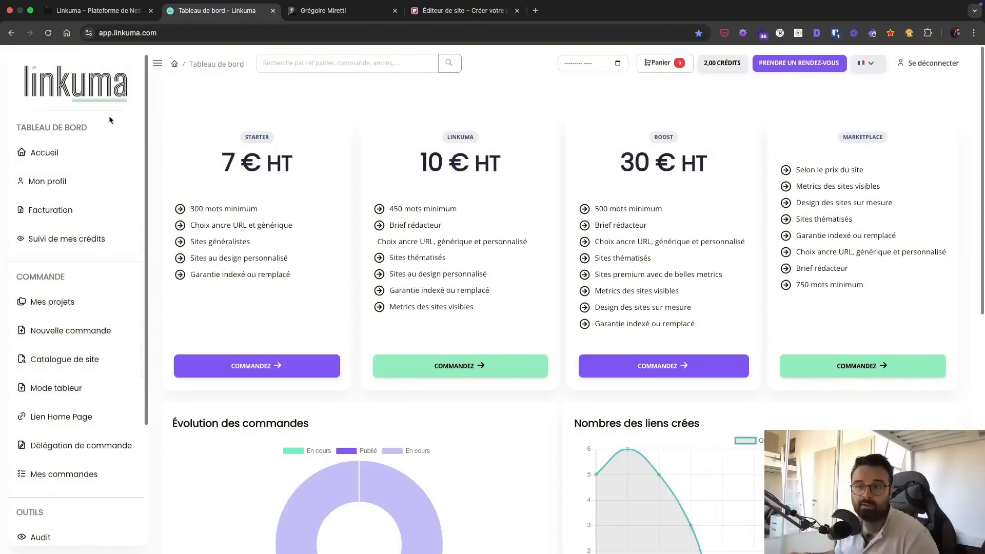
- Start a new order under a new project named Vidéo and choose the Linkuma offer
{"action": "scroll", "coordinate": [61, 342], "scroll_direction": "down", "scroll_amount": 1}
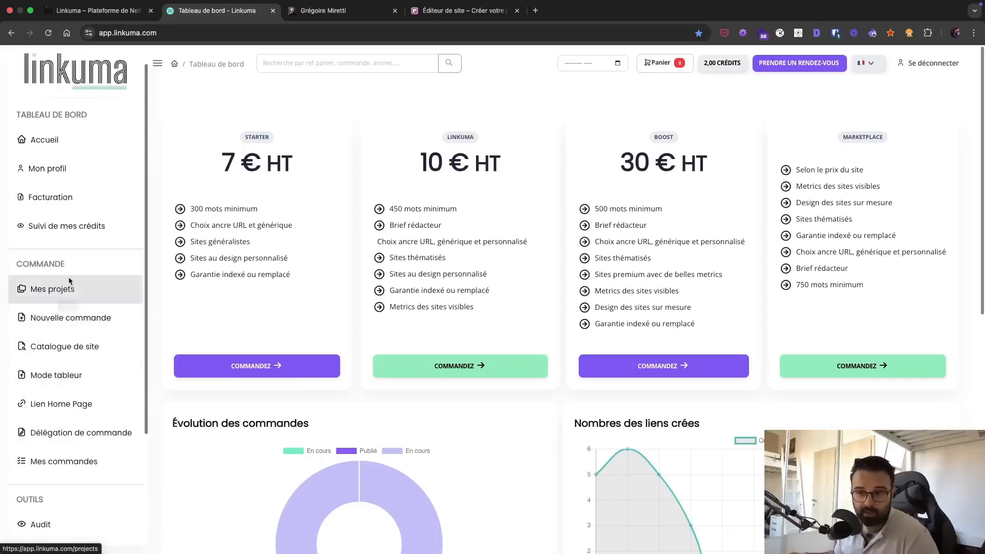
{"action": "left_click", "coordinate": [65, 320]}
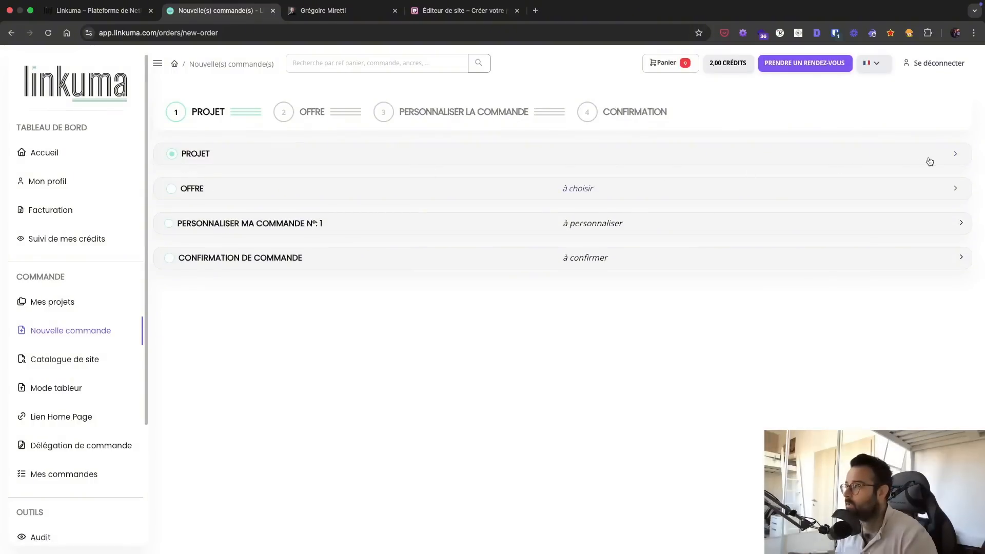
{"action": "left_click", "coordinate": [949, 156]}
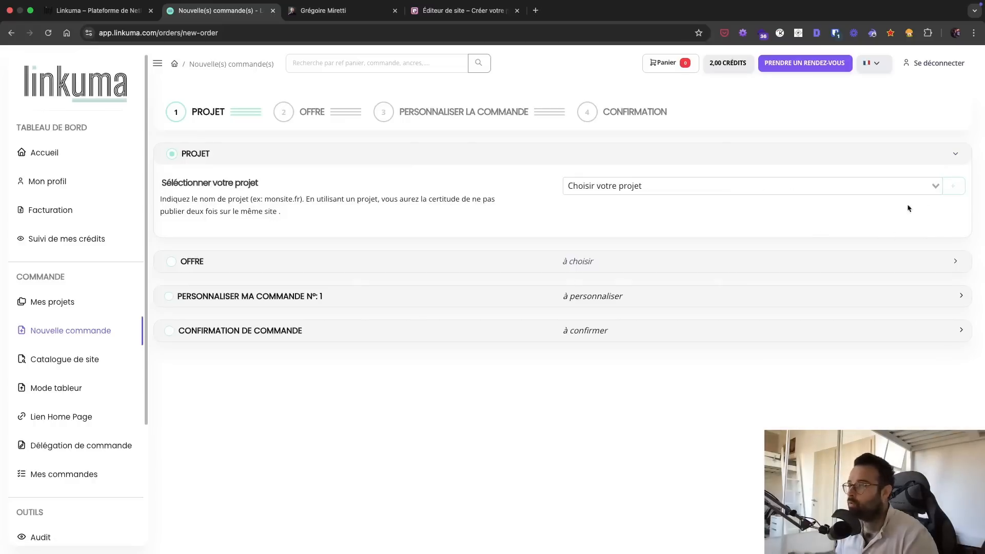
{"action": "left_click", "coordinate": [953, 186]}
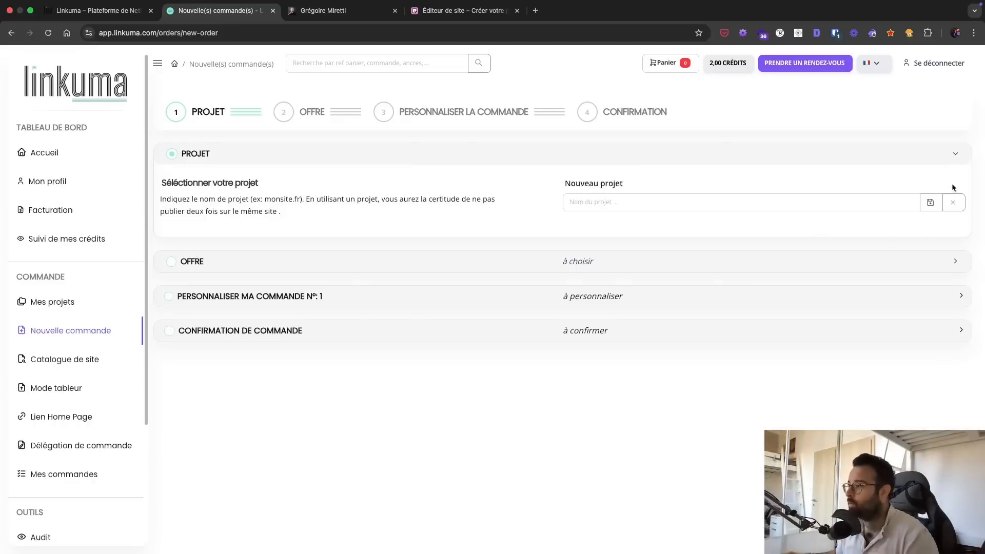
{"action": "left_click", "coordinate": [597, 205]}
{"action": "type", "text": "Vido"}
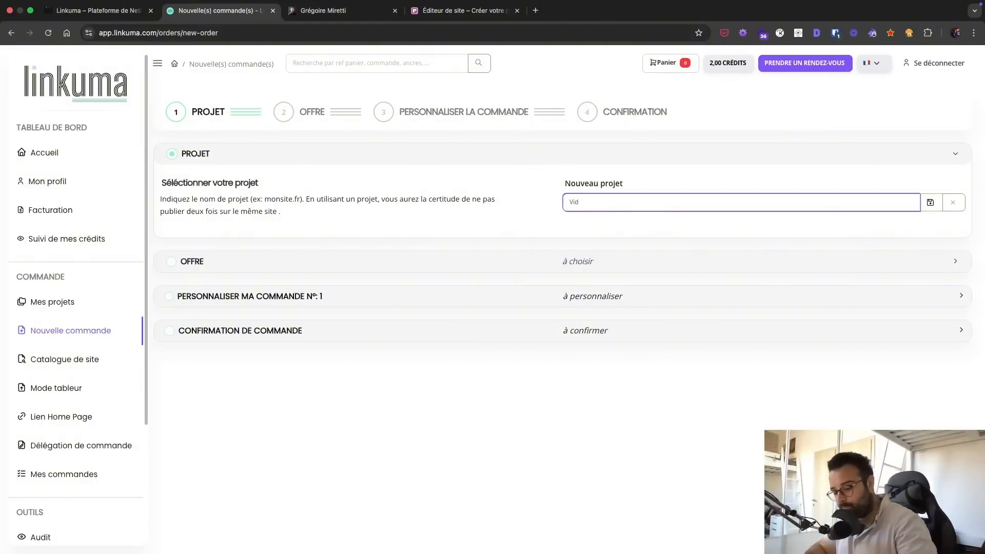
{"action": "left_click", "coordinate": [930, 202]}
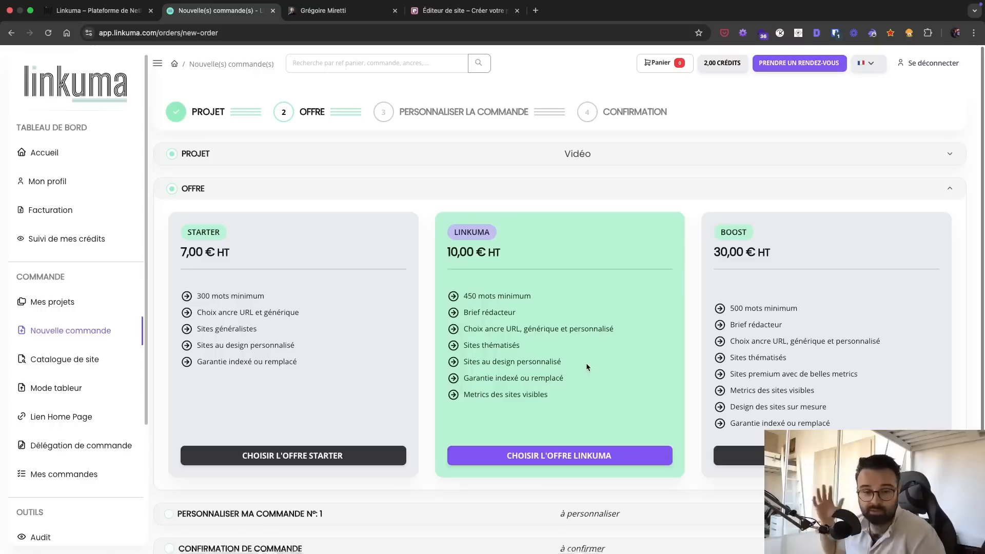
{"action": "left_click", "coordinate": [586, 458]}
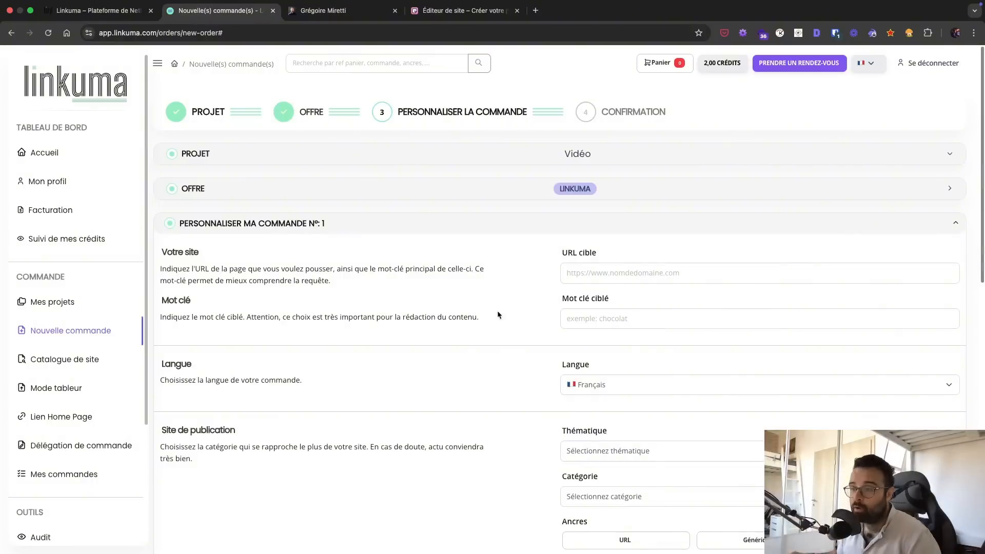
- Close the site editor page, load the blog's root address without go/linkavista, and copy its URL
{"action": "left_click", "coordinate": [517, 11]}
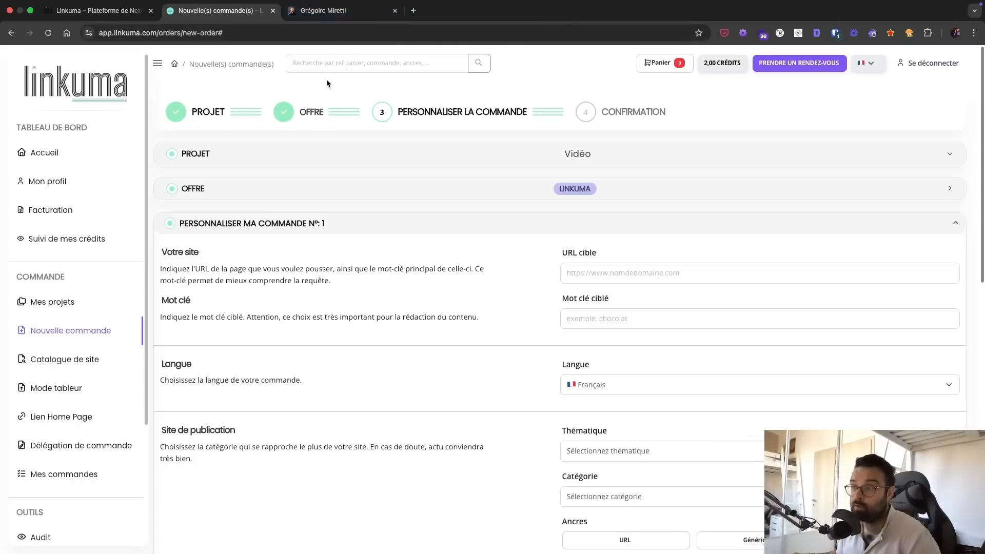
{"action": "left_click", "coordinate": [323, 10]}
{"action": "left_click", "coordinate": [297, 32]}
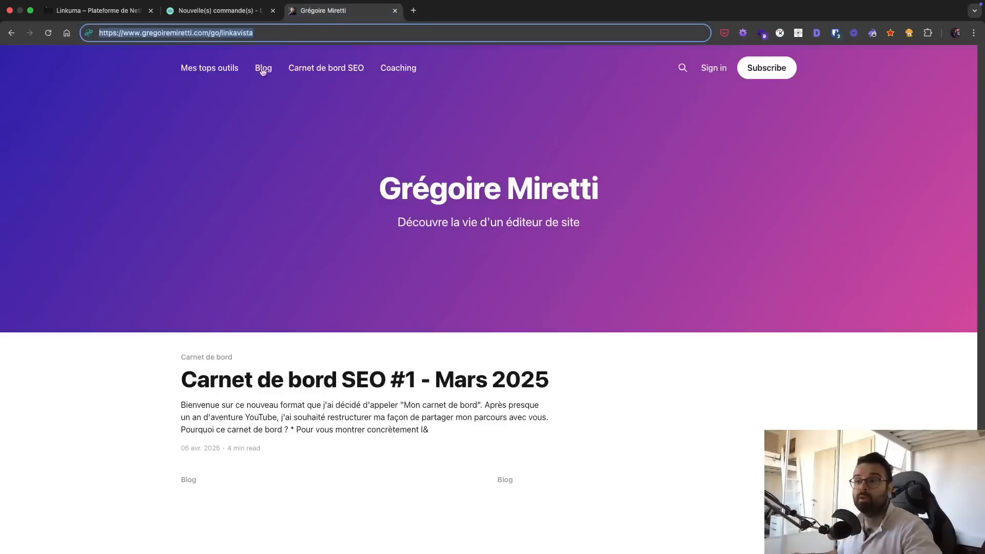
{"action": "left_click", "coordinate": [159, 121]}
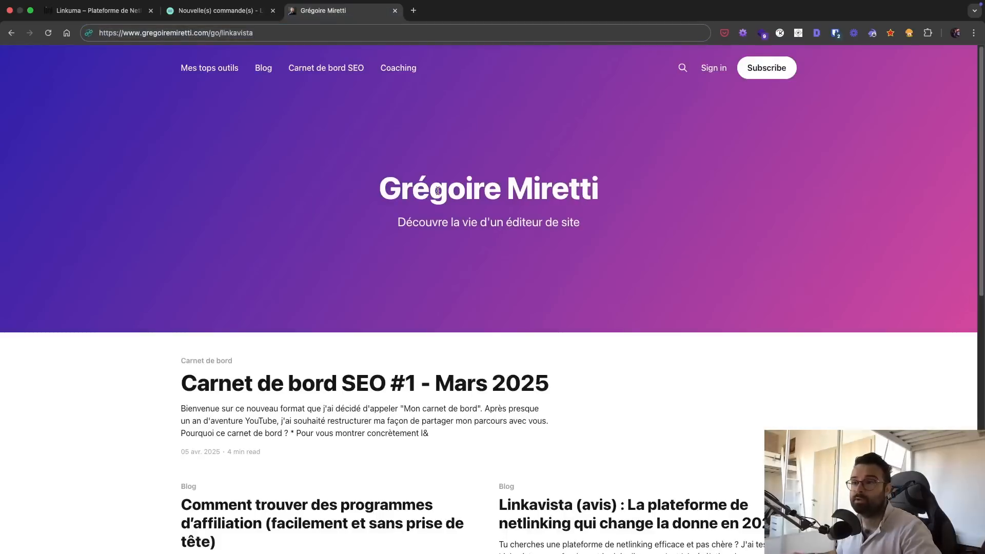
{"action": "left_click_drag", "start_coordinate": [210, 32], "coordinate": [350, 38]}
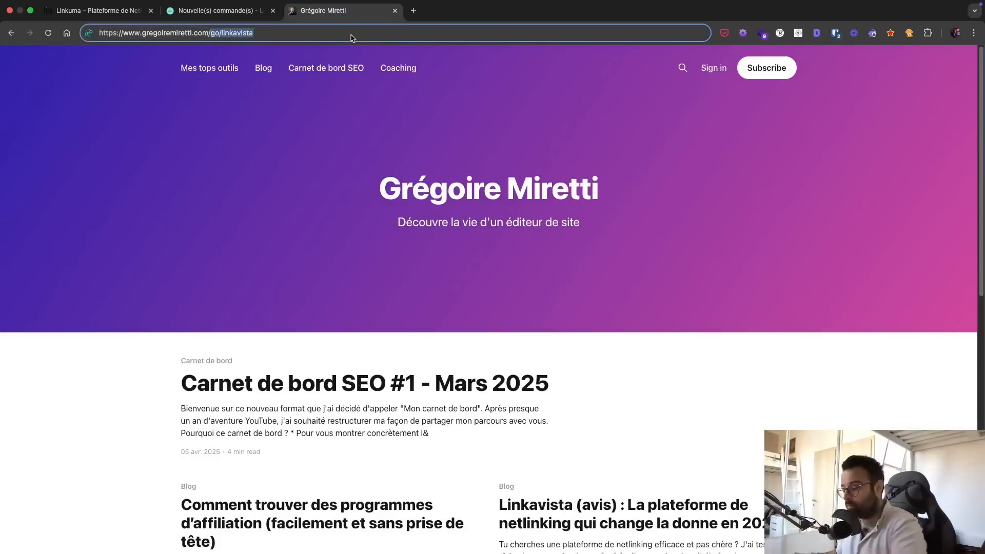
{"action": "key", "text": "BackSpace"}
{"action": "key", "text": "Return"}
{"action": "left_click", "coordinate": [203, 38]}
{"action": "key", "text": "super+c"}
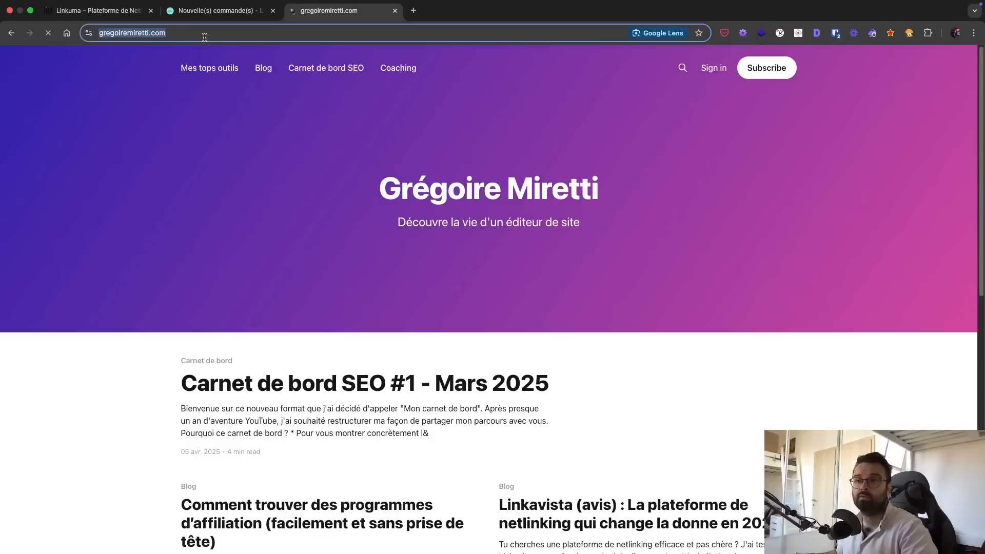
- In the Linkuma order, enter the copied blog address as target URL and seo as the target keyword
{"action": "key", "text": "ctrl+shift+Tab"}
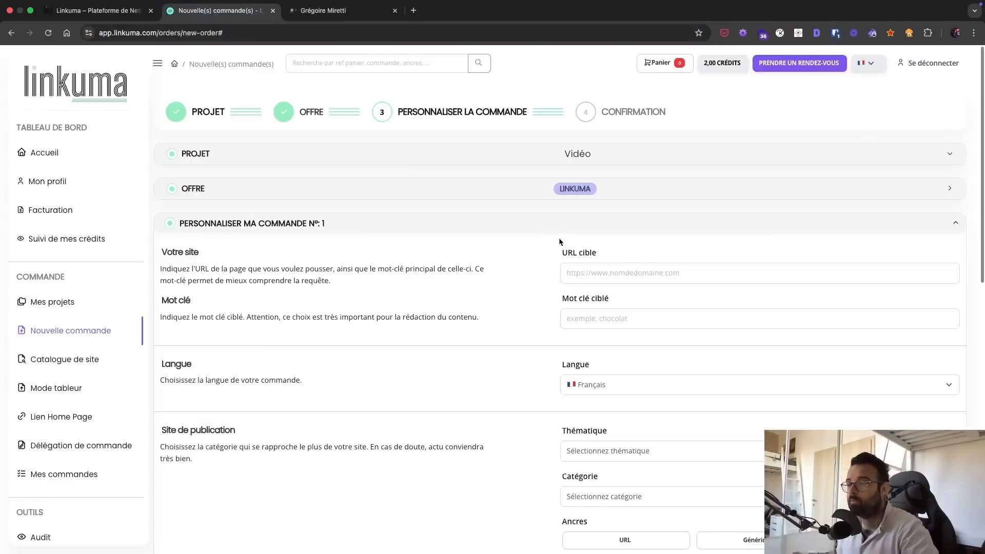
{"action": "left_click", "coordinate": [595, 273]}
{"action": "key", "text": "super+v"}
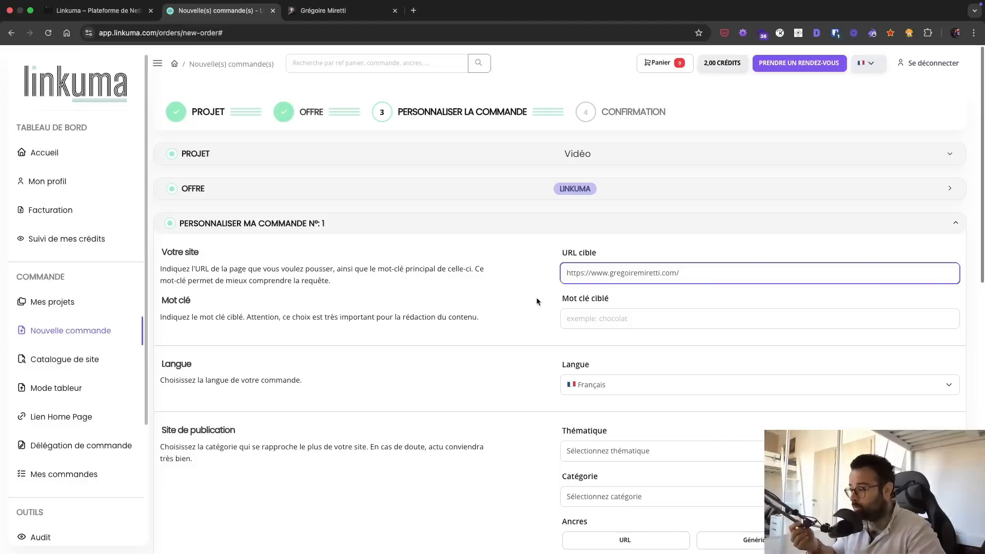
{"action": "left_click", "coordinate": [610, 319]}
{"action": "type", "text": "seo"}
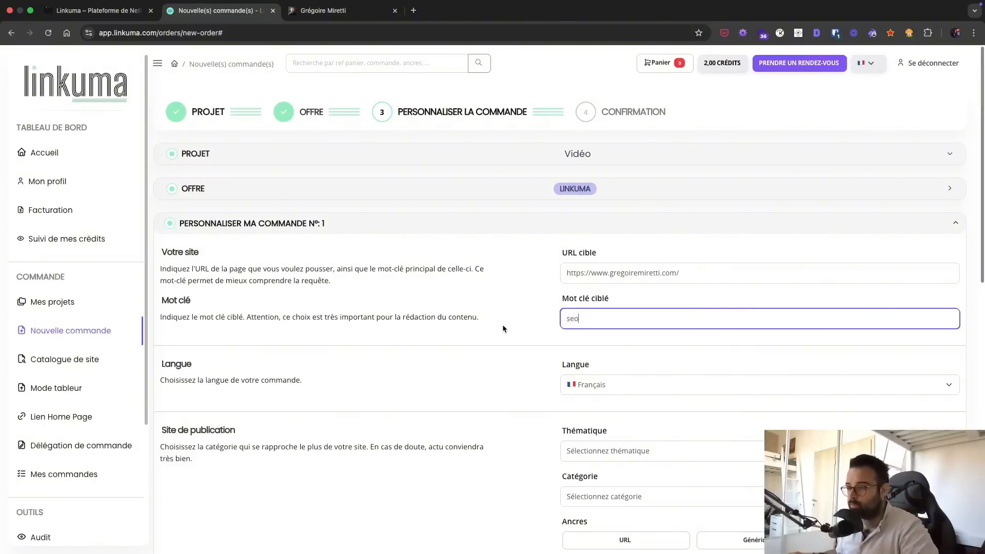
{"action": "left_click", "coordinate": [502, 326]}
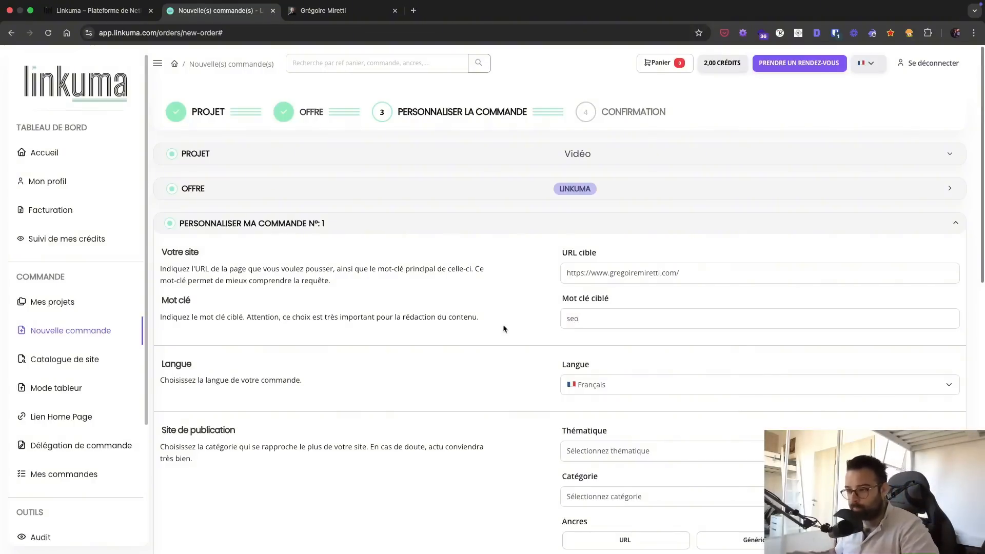
- Set the publication site's theme to Informatique and its category to Marketing, and choose generic anchors for the order
{"action": "scroll", "coordinate": [521, 302], "scroll_direction": "down", "scroll_amount": 2}
{"action": "scroll", "coordinate": [632, 333], "scroll_direction": "down", "scroll_amount": 1}
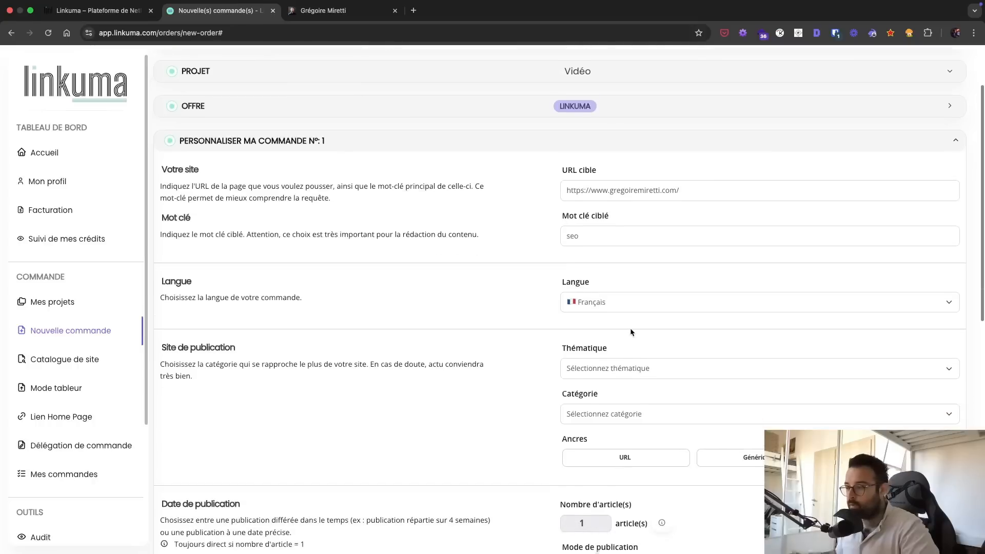
{"action": "left_click", "coordinate": [609, 374]}
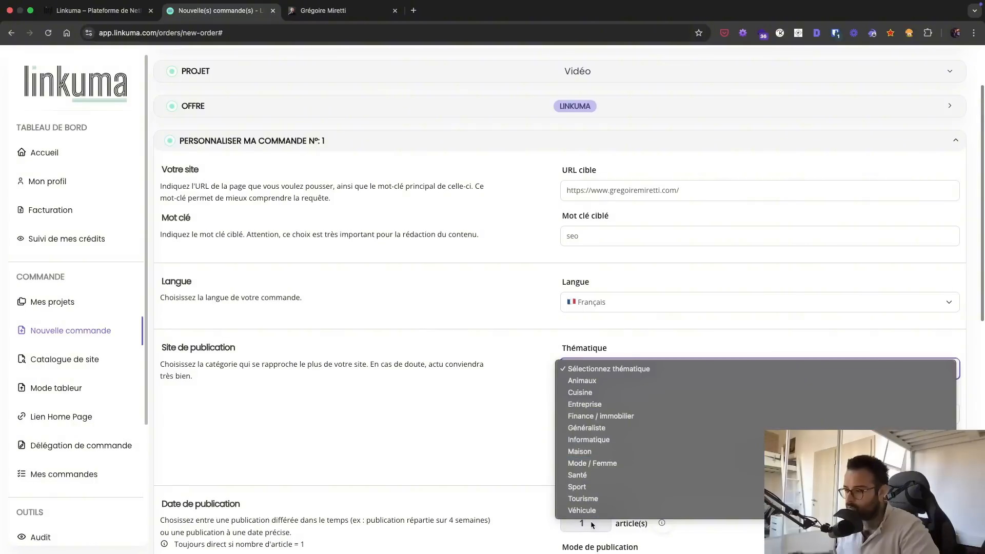
{"action": "left_click", "coordinate": [585, 439]}
{"action": "left_click", "coordinate": [588, 414]}
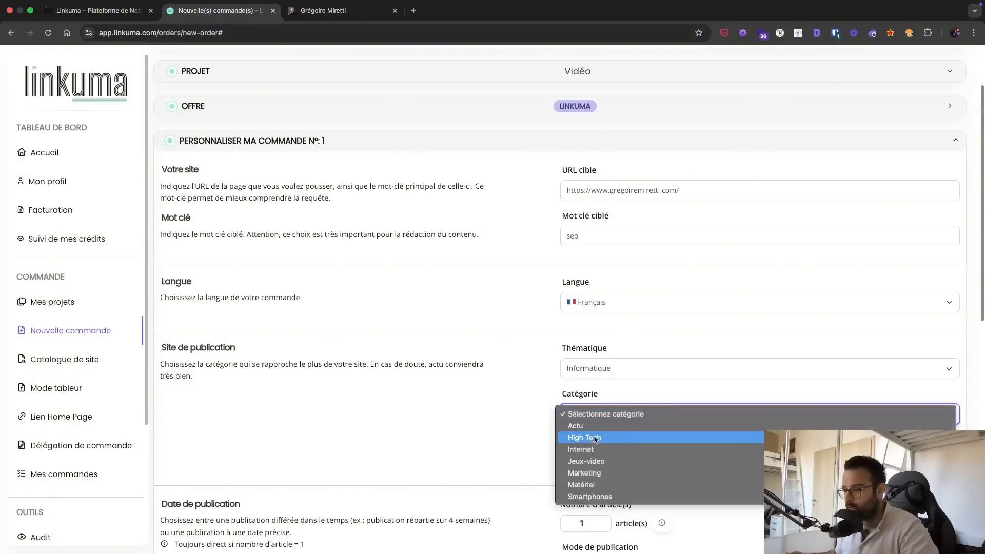
{"action": "left_click", "coordinate": [594, 474]}
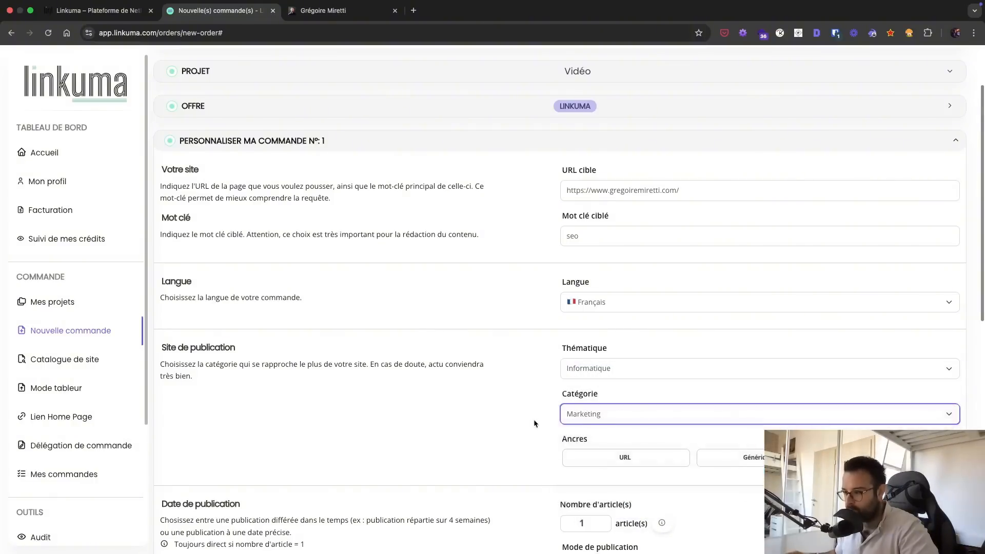
{"action": "scroll", "coordinate": [533, 419], "scroll_direction": "down", "scroll_amount": 1}
{"action": "scroll", "coordinate": [527, 393], "scroll_direction": "down", "scroll_amount": 1}
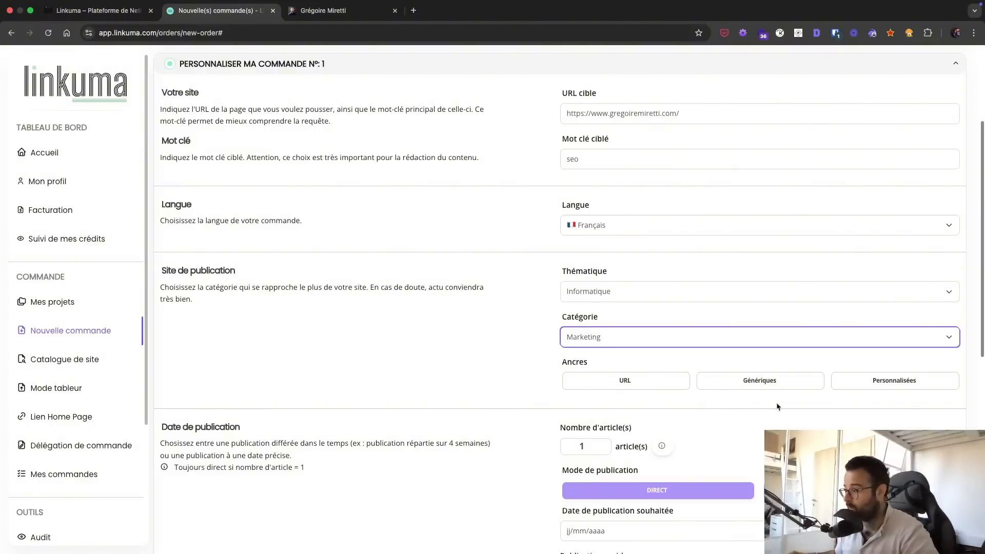
{"action": "left_click", "coordinate": [775, 381]}
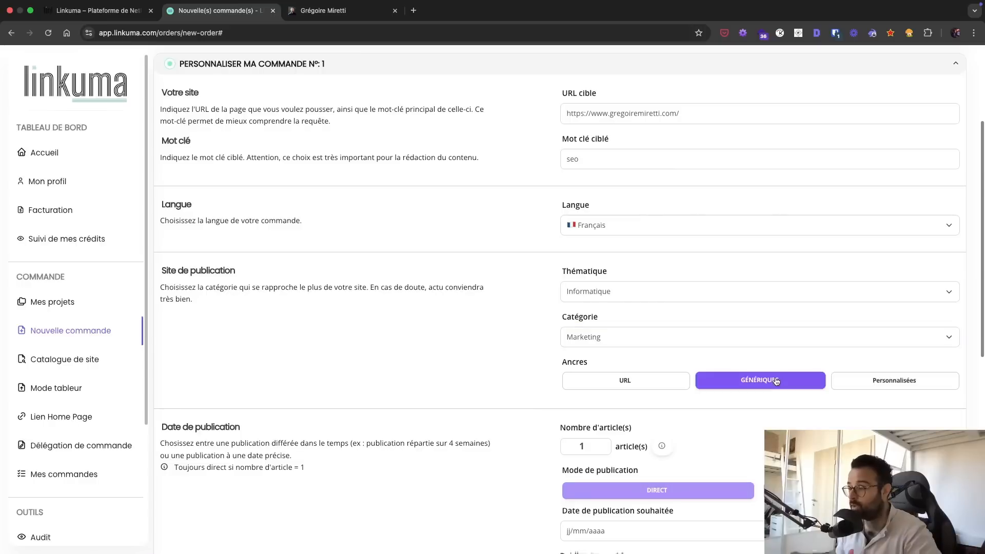
- Try raising the number of articles to 4 and set it back to 1
{"action": "scroll", "coordinate": [543, 370], "scroll_direction": "down", "scroll_amount": 3}
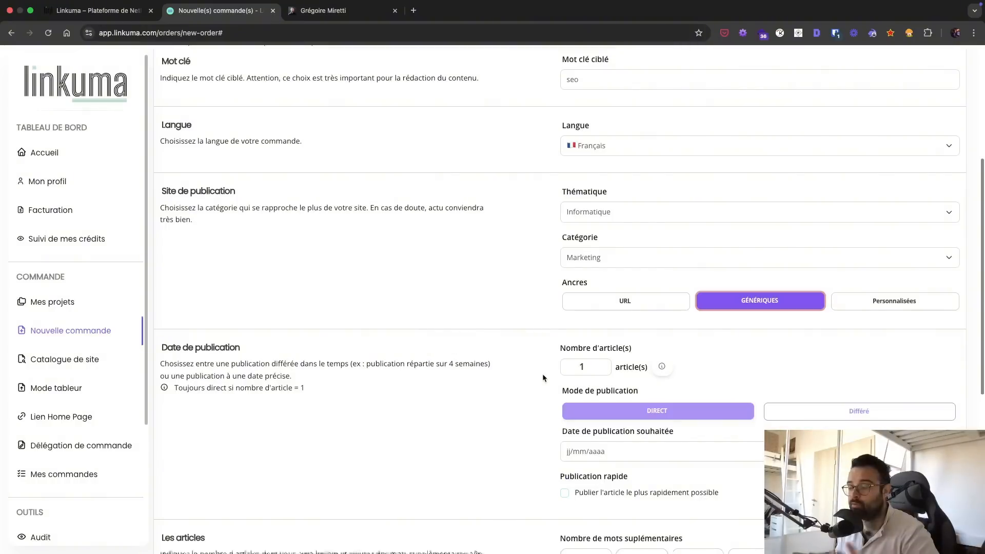
{"action": "left_click", "coordinate": [602, 364]}
{"action": "left_click", "coordinate": [601, 364]}
{"action": "left_click", "coordinate": [601, 363]}
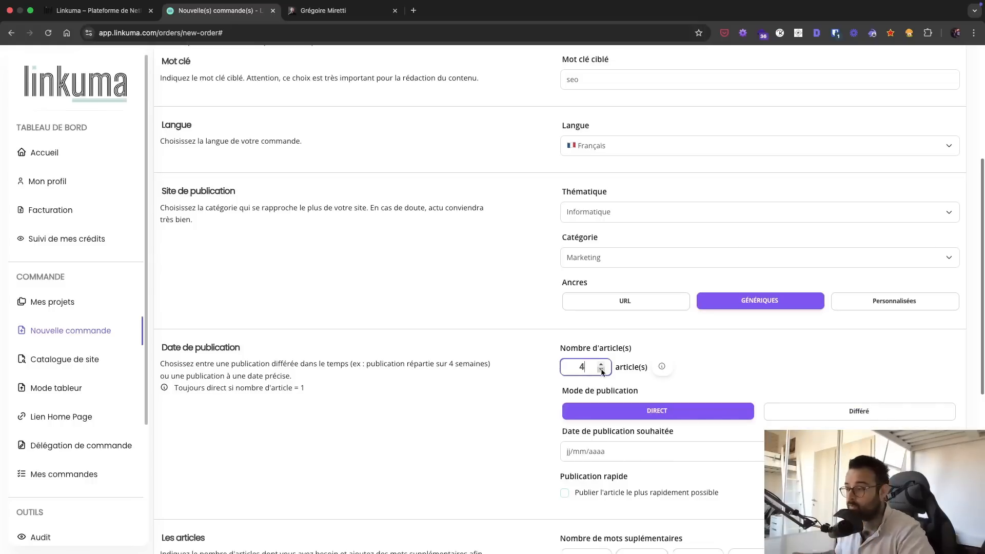
{"action": "left_click", "coordinate": [601, 370]}
{"action": "left_click", "coordinate": [601, 370]}
{"action": "left_click", "coordinate": [601, 369]}
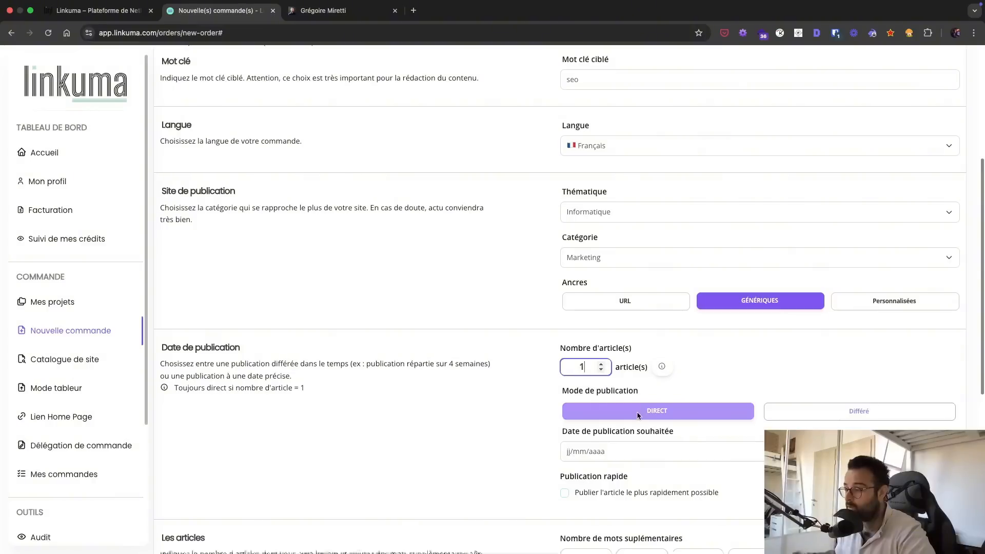
- Turn on fast publication so the article is published as quickly as possible
{"action": "left_click", "coordinate": [658, 452]}
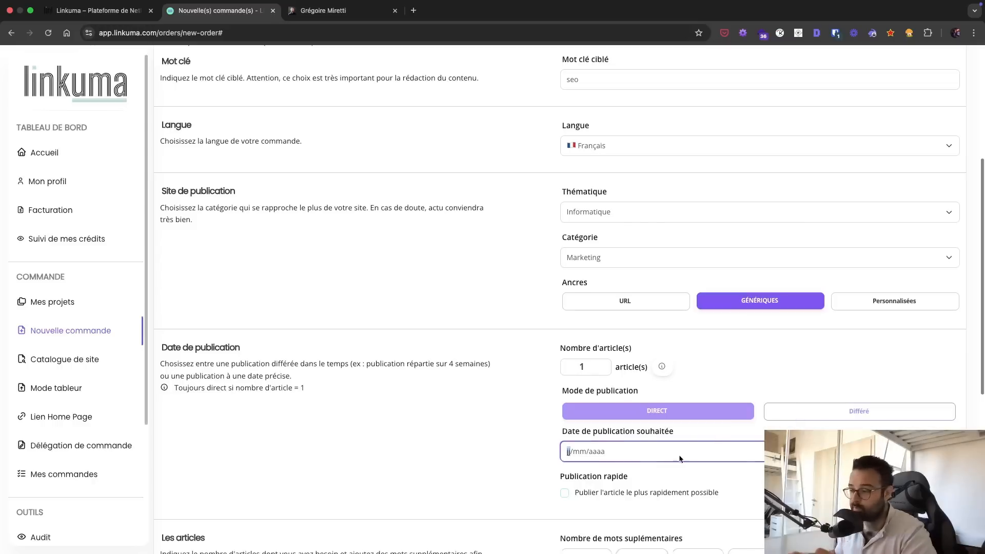
{"action": "left_click", "coordinate": [564, 492]}
{"action": "scroll", "coordinate": [484, 430], "scroll_direction": "down", "scroll_amount": 3}
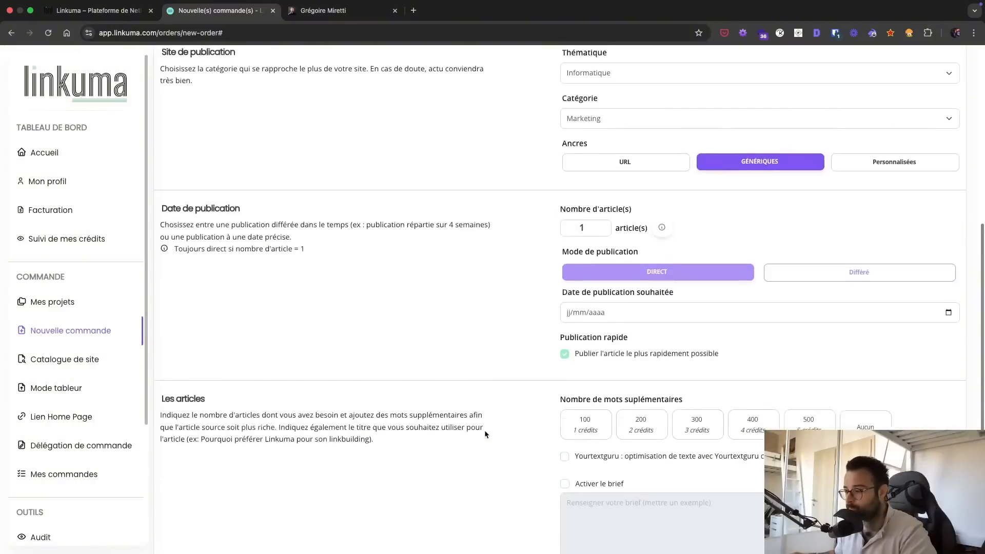
- Try the article brief option by enabling it, entering its text field and disabling it again
{"action": "scroll", "coordinate": [518, 375], "scroll_direction": "down", "scroll_amount": 4}
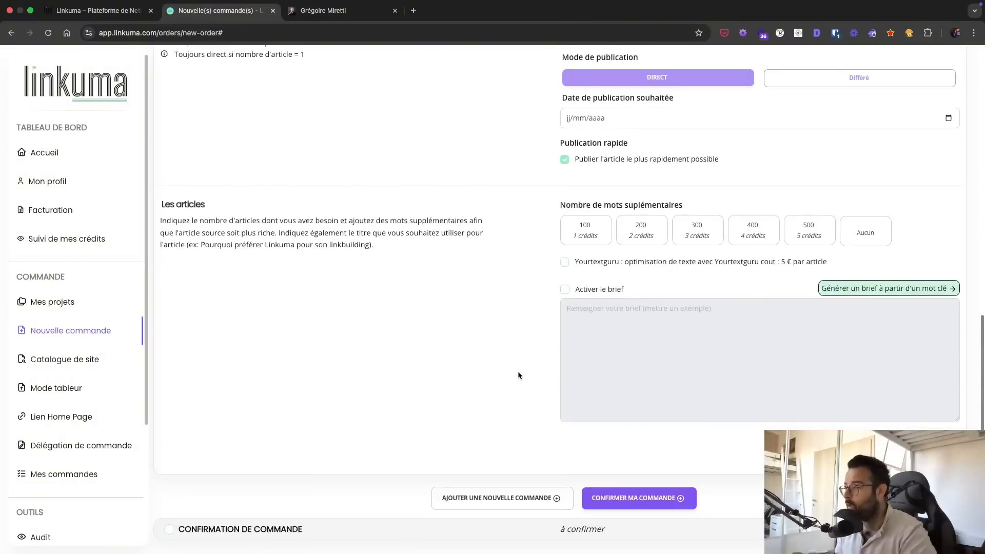
{"action": "left_click", "coordinate": [564, 292]}
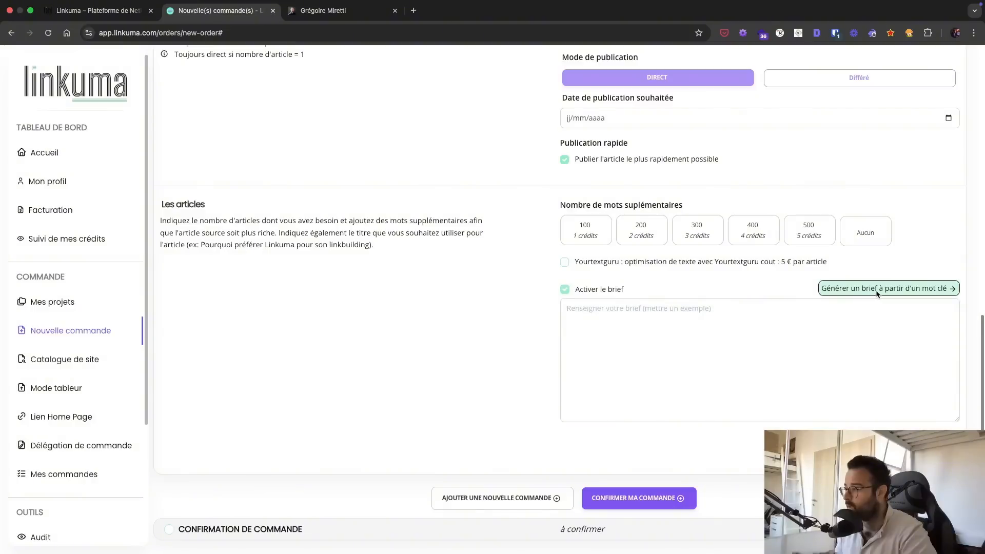
{"action": "left_click", "coordinate": [694, 327]}
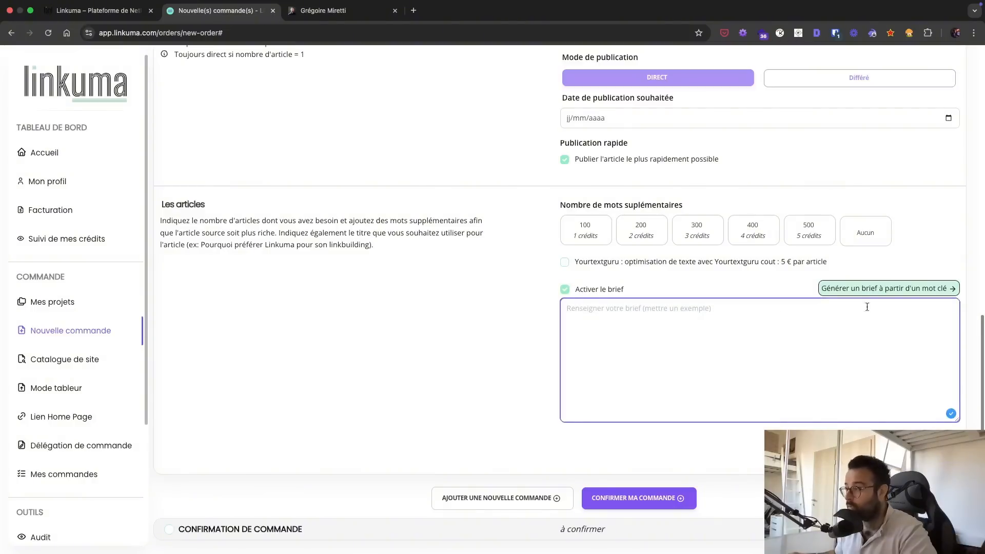
{"action": "left_click", "coordinate": [905, 292]}
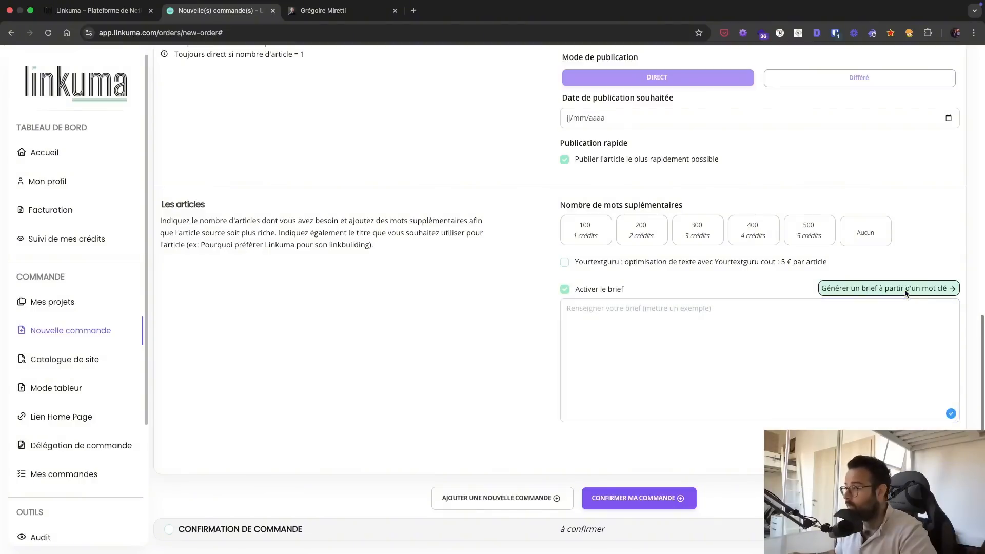
{"action": "left_click", "coordinate": [659, 329]}
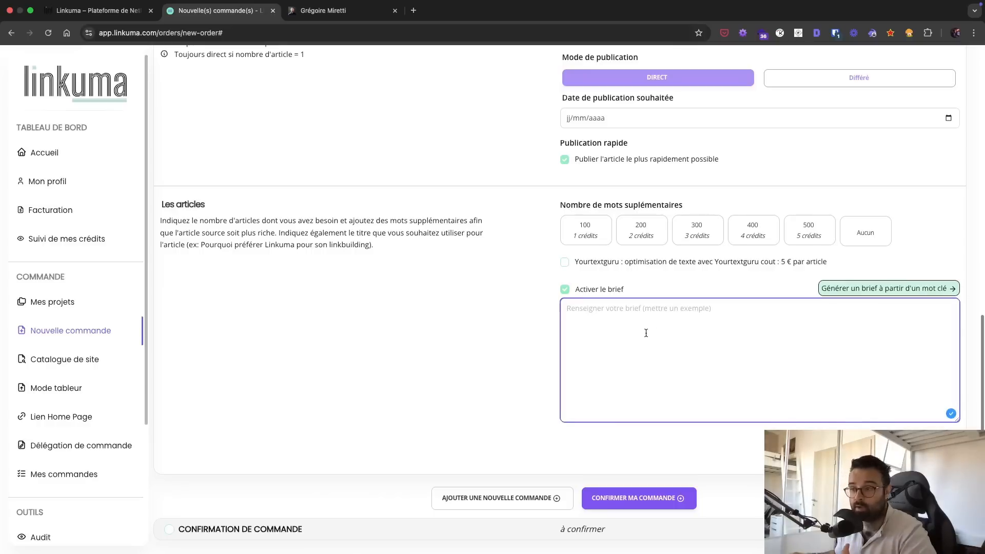
{"action": "left_click", "coordinate": [565, 291]}
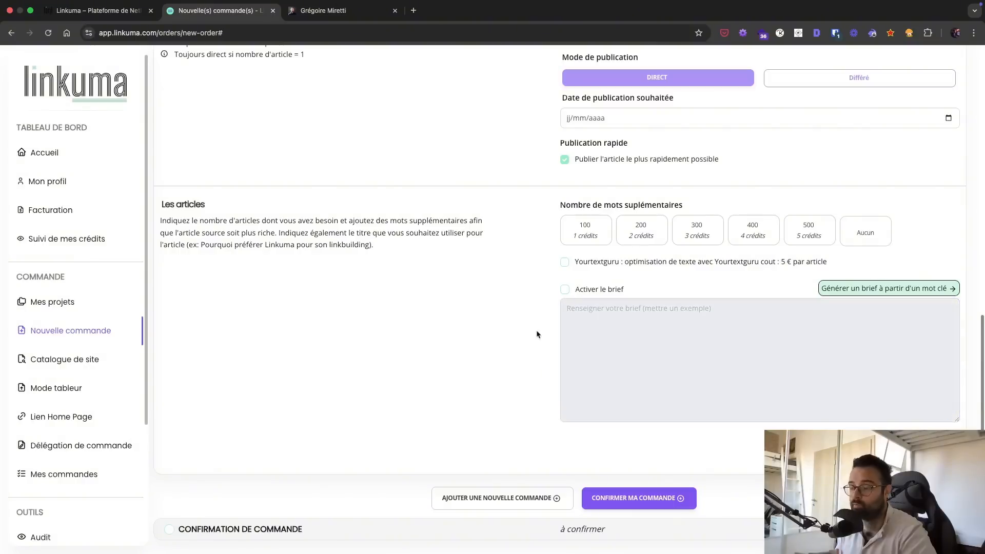
- Review the whole order form and try to confirm the order without a publication date
{"action": "scroll", "coordinate": [524, 334], "scroll_direction": "up", "scroll_amount": 15}
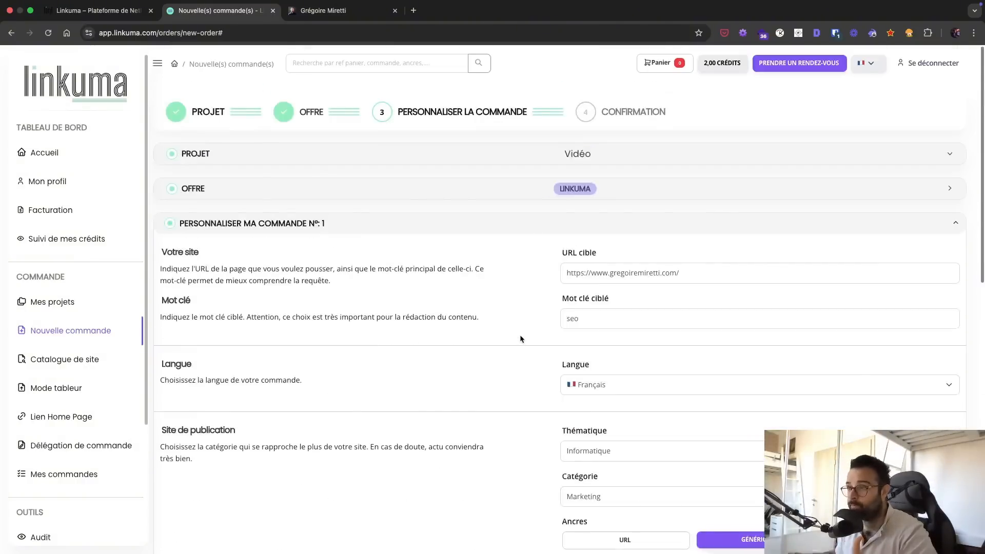
{"action": "scroll", "coordinate": [520, 338], "scroll_direction": "down", "scroll_amount": 9}
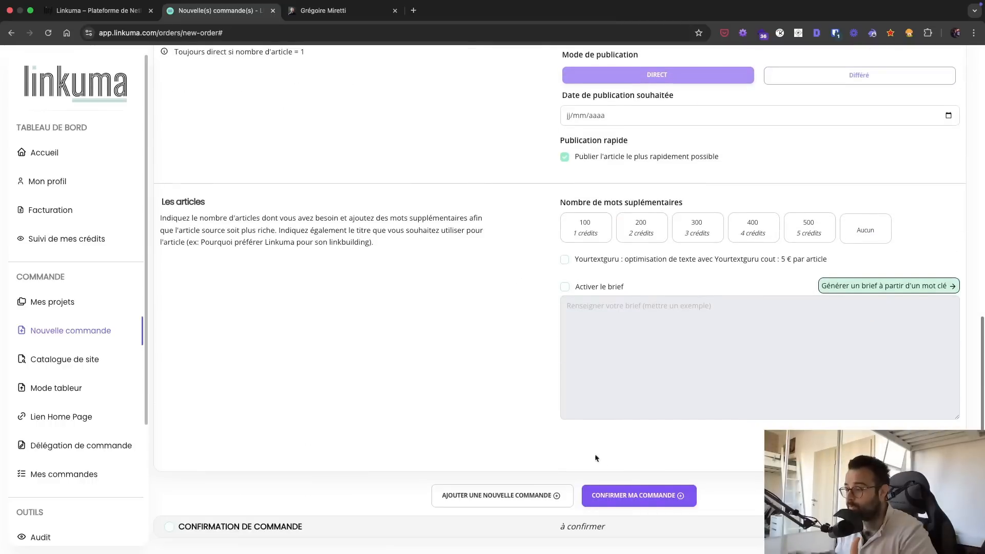
{"action": "left_click", "coordinate": [639, 495]}
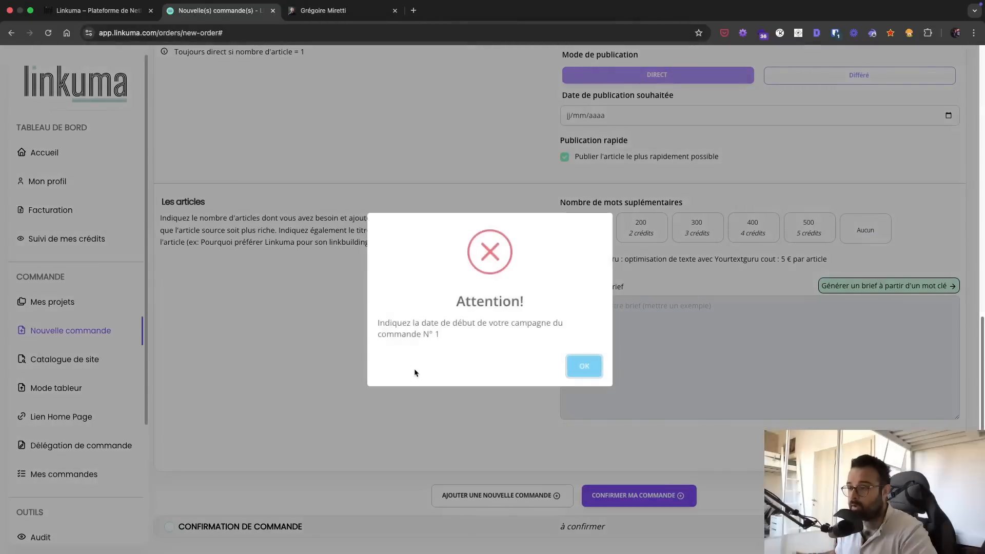
{"action": "left_click", "coordinate": [577, 366]}
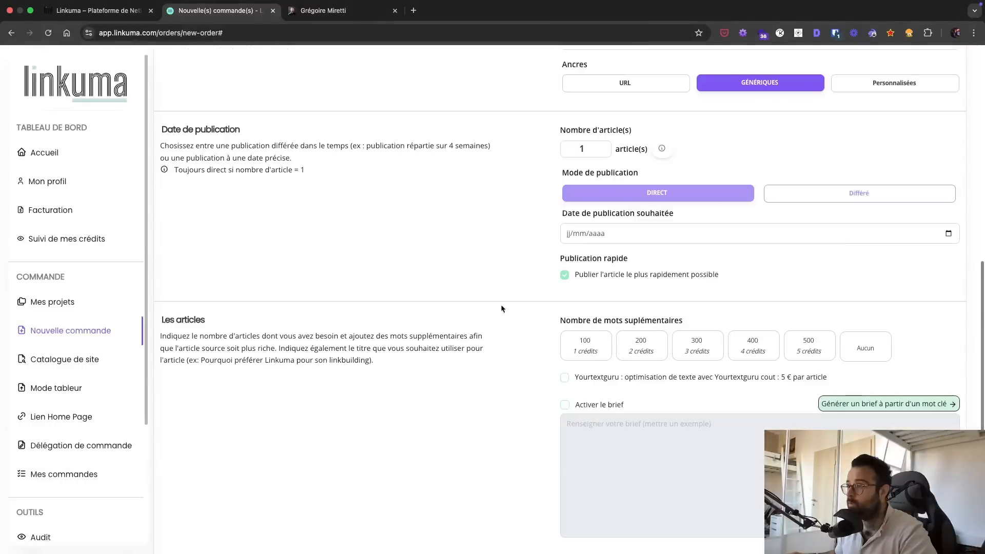
- Set the desired publication date to 17/04/2025 and confirm the order through to the payment summary
{"action": "left_click", "coordinate": [883, 240]}
{"action": "left_click", "coordinate": [947, 235]}
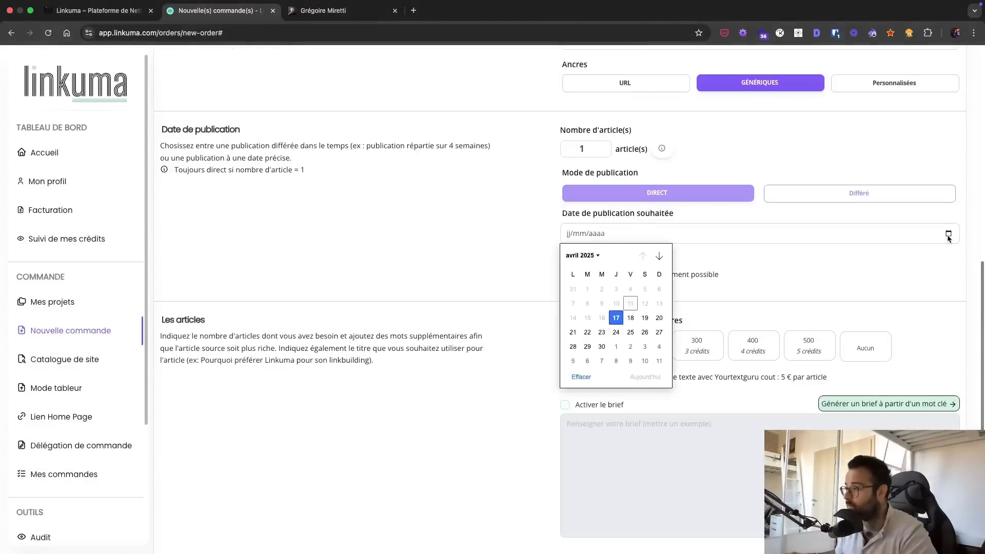
{"action": "left_click", "coordinate": [616, 319]}
{"action": "scroll", "coordinate": [500, 288], "scroll_direction": "down", "scroll_amount": 2}
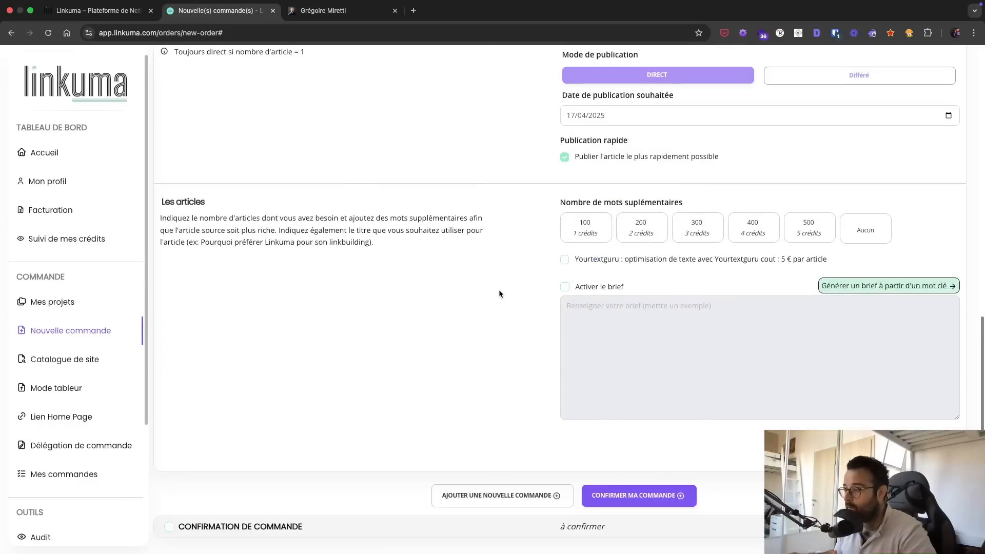
{"action": "left_click", "coordinate": [648, 495]}
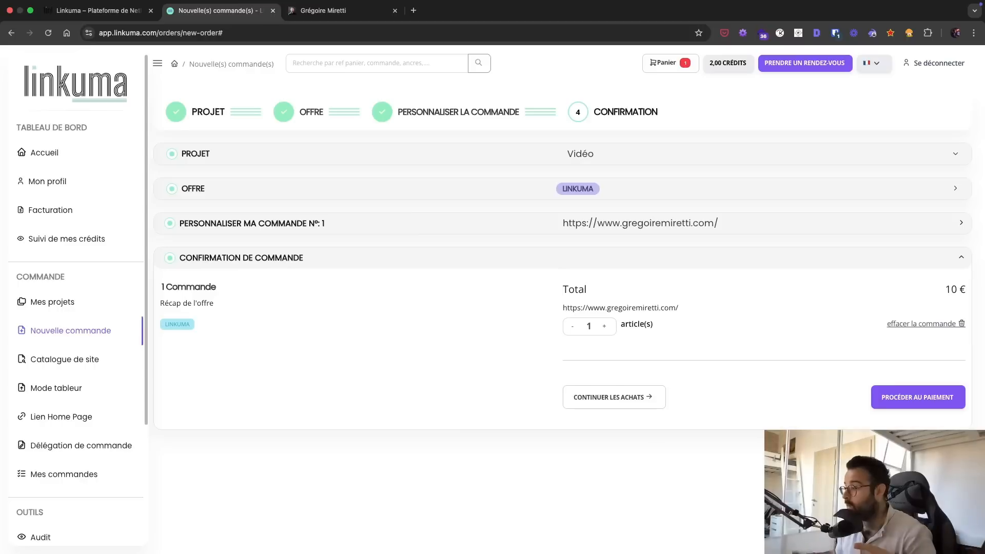
{"action": "left_click", "coordinate": [908, 402]}
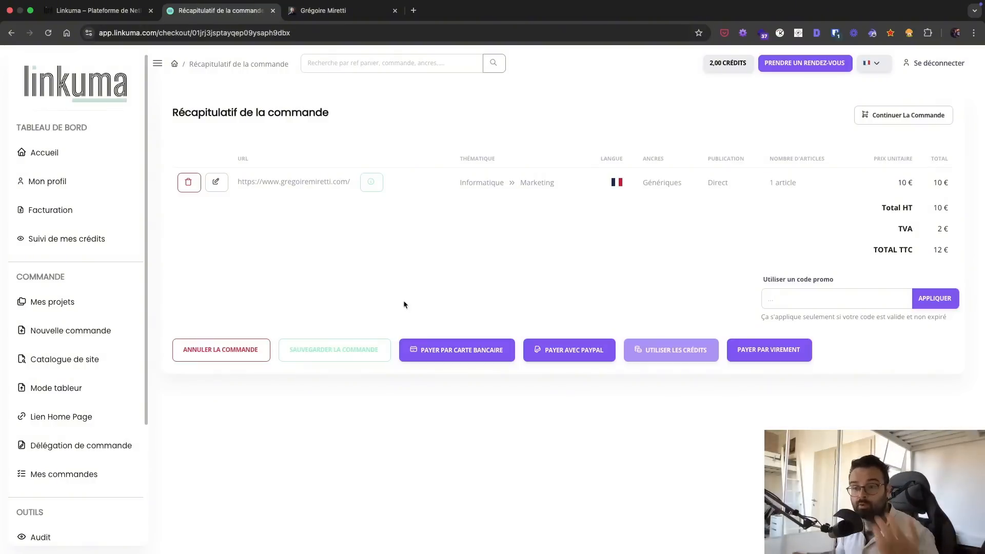
- Start a site catalogue order under a new project named Vidéo 2 and choose the Linkuma offer
{"action": "left_click", "coordinate": [96, 366]}
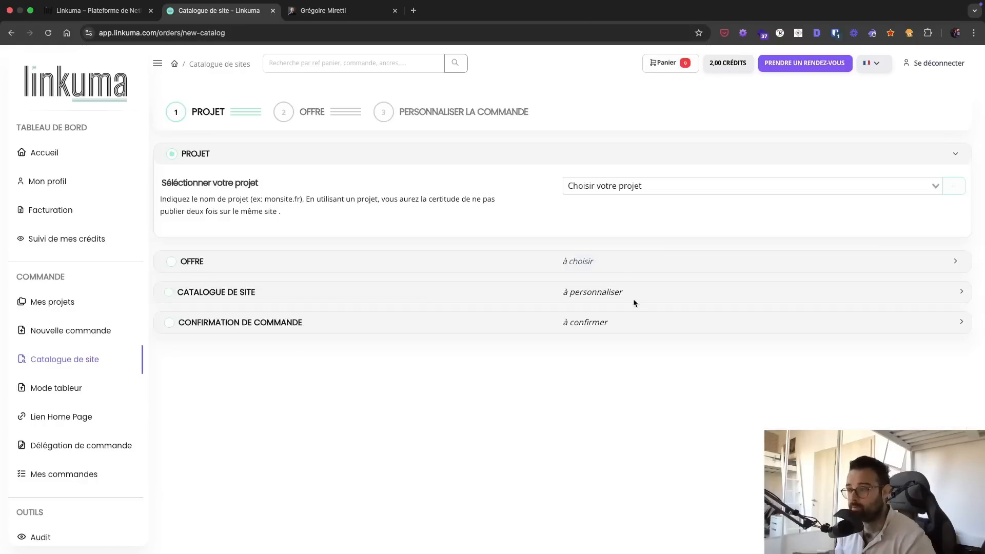
{"action": "left_click", "coordinate": [960, 190]}
{"action": "left_click", "coordinate": [729, 203]}
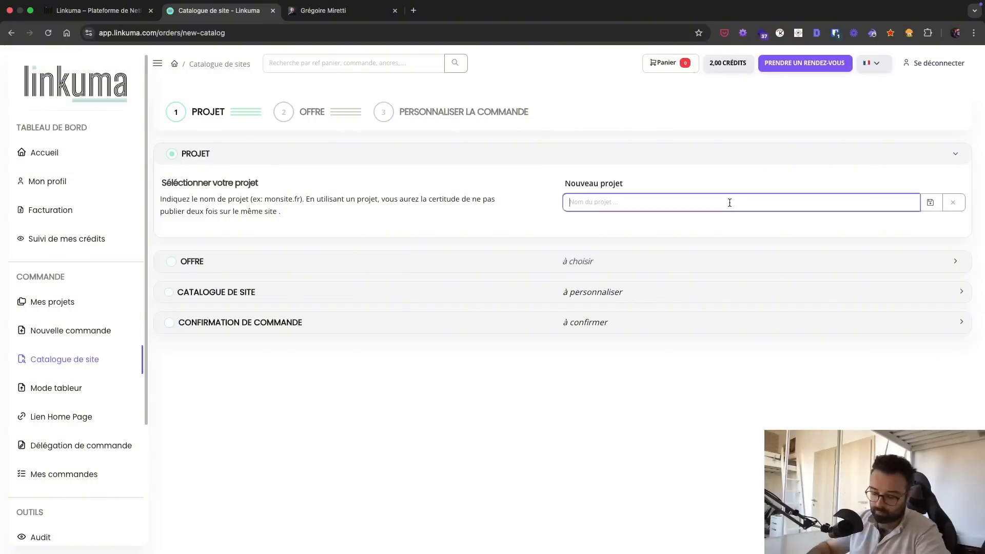
{"action": "type", "text": "Vidéo 2"}
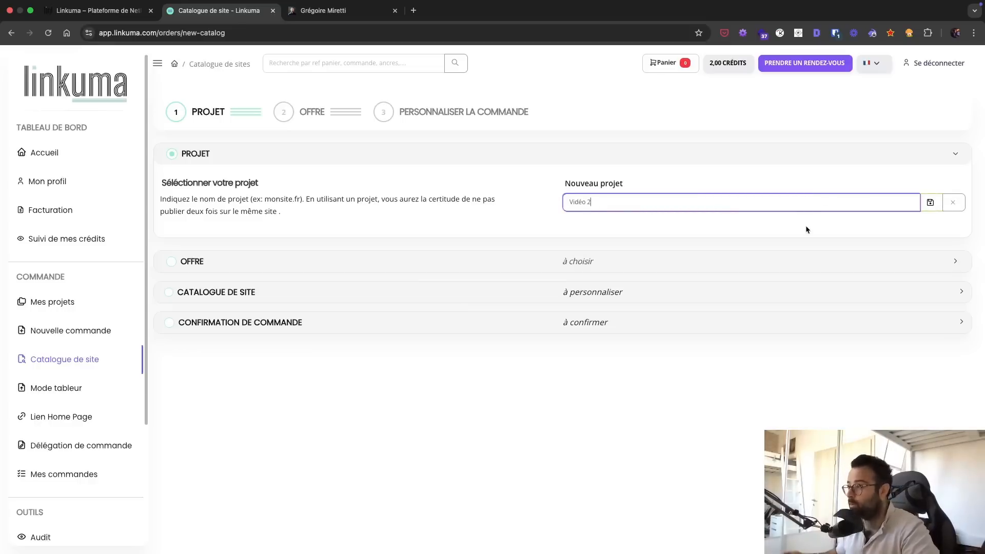
{"action": "left_click", "coordinate": [928, 203]}
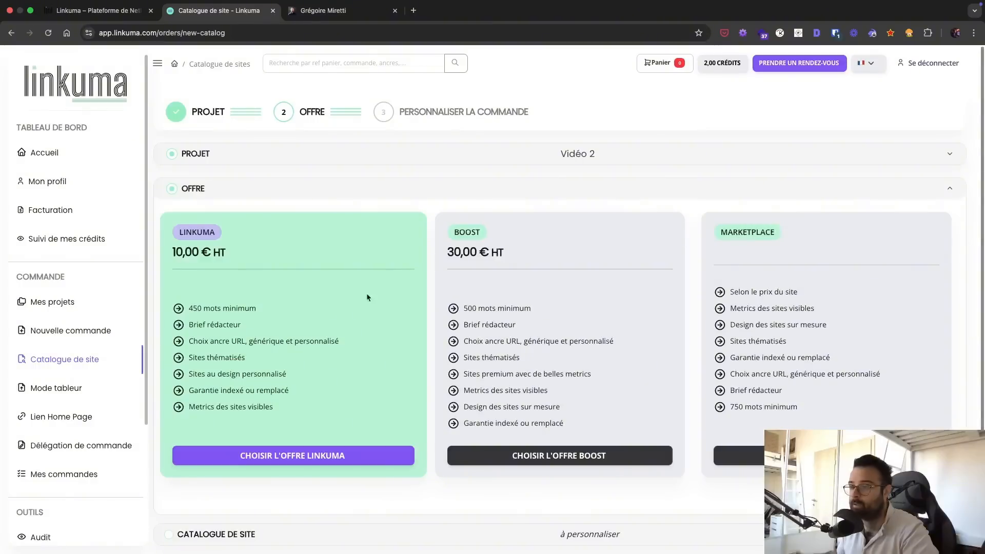
{"action": "scroll", "coordinate": [528, 377], "scroll_direction": "down", "scroll_amount": 1}
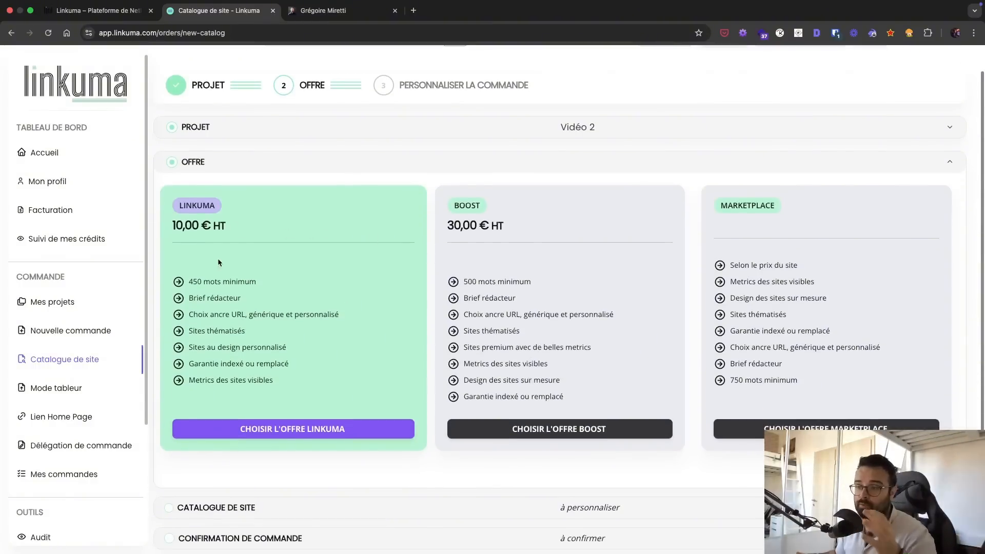
{"action": "left_click", "coordinate": [293, 434]}
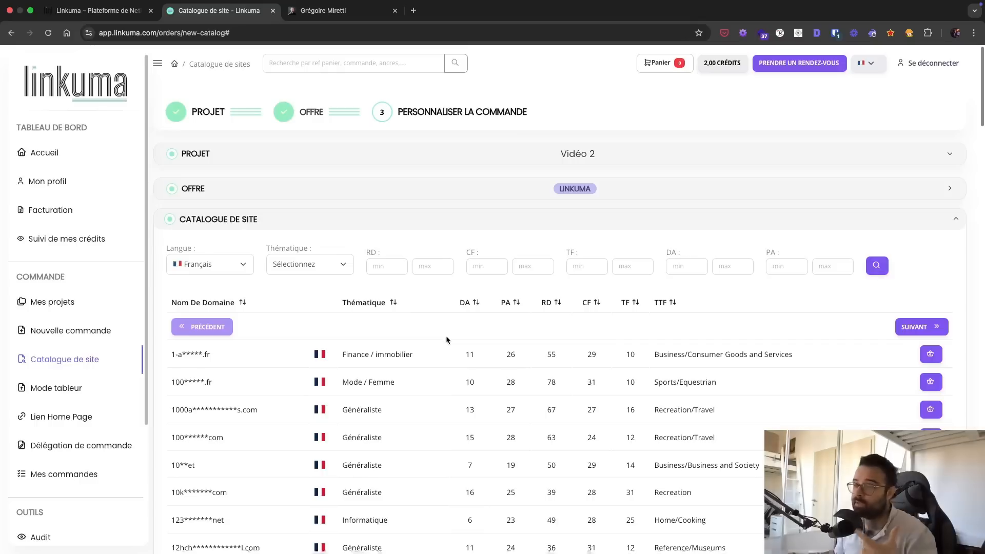
- Sort the site catalogue by TF in descending order and examine the listed domains and their metrics
{"action": "scroll", "coordinate": [443, 340], "scroll_direction": "down", "scroll_amount": 1}
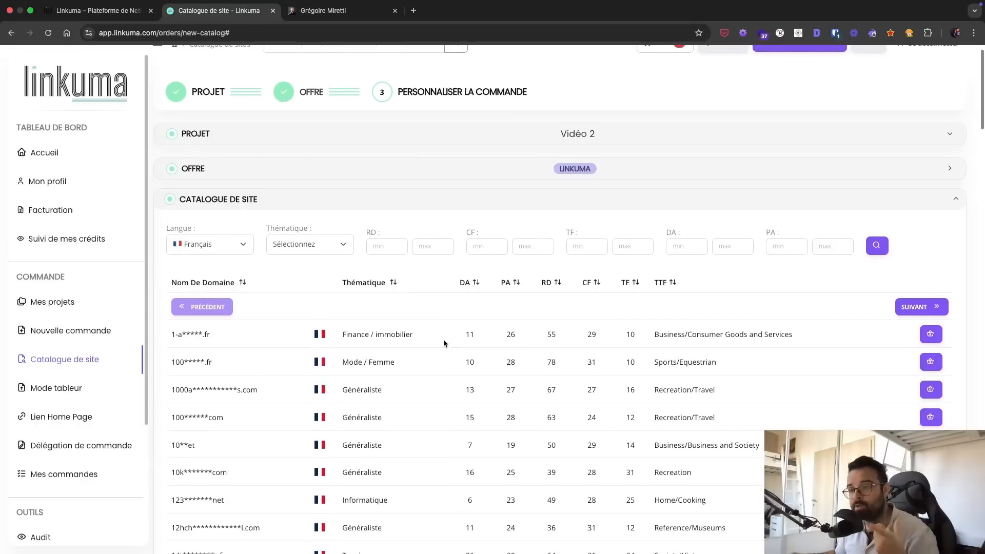
{"action": "left_click", "coordinate": [635, 282]}
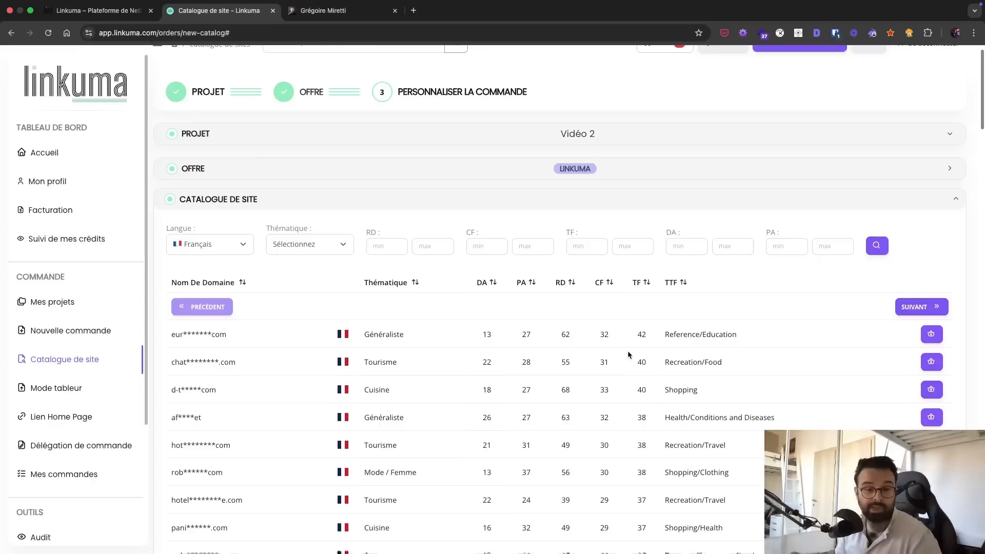
{"action": "scroll", "coordinate": [625, 358], "scroll_direction": "down", "scroll_amount": 1}
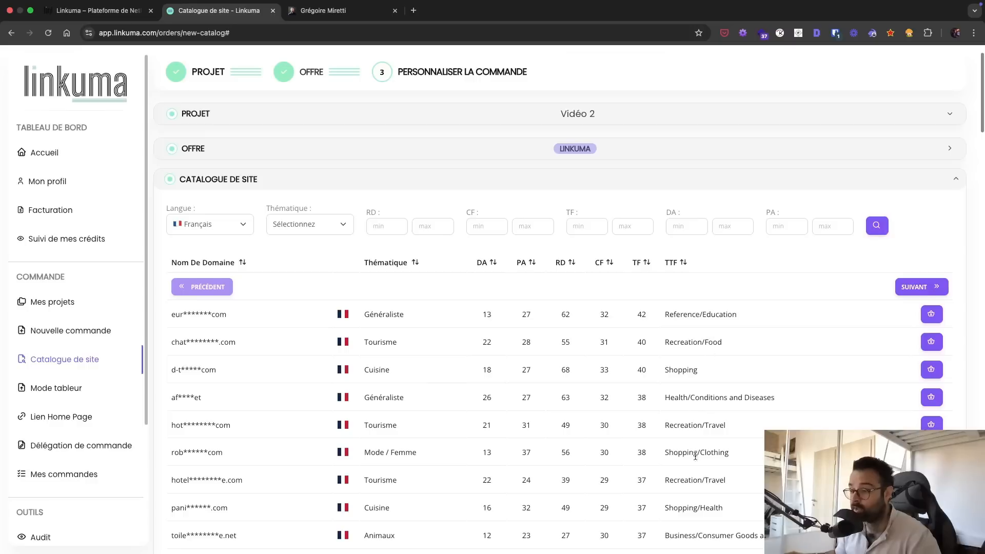
{"action": "scroll", "coordinate": [697, 458], "scroll_direction": "down", "scroll_amount": 2}
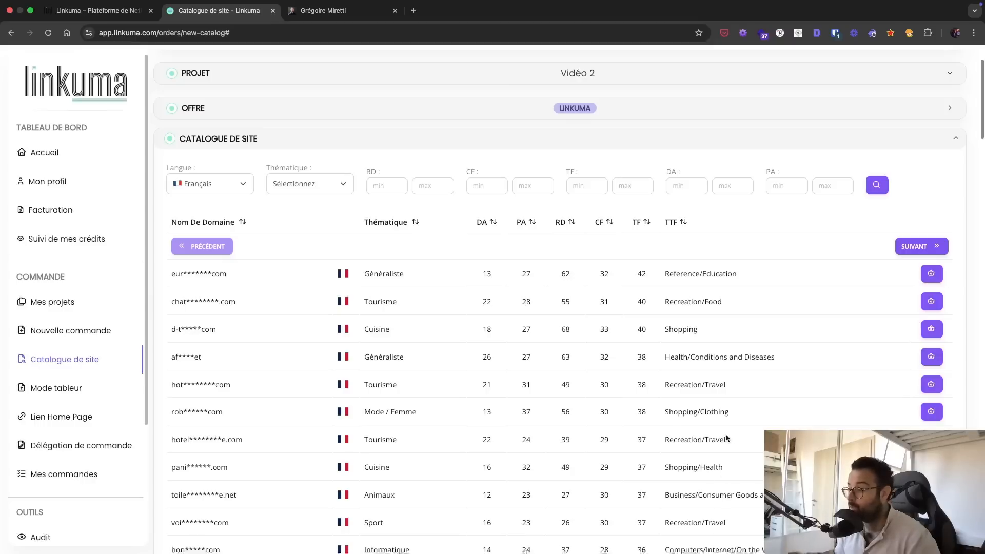
- Examine the domains in the Linkuma site catalogue and the themes available in its Thématique filter
{"action": "scroll", "coordinate": [759, 468], "scroll_direction": "down", "scroll_amount": 3}
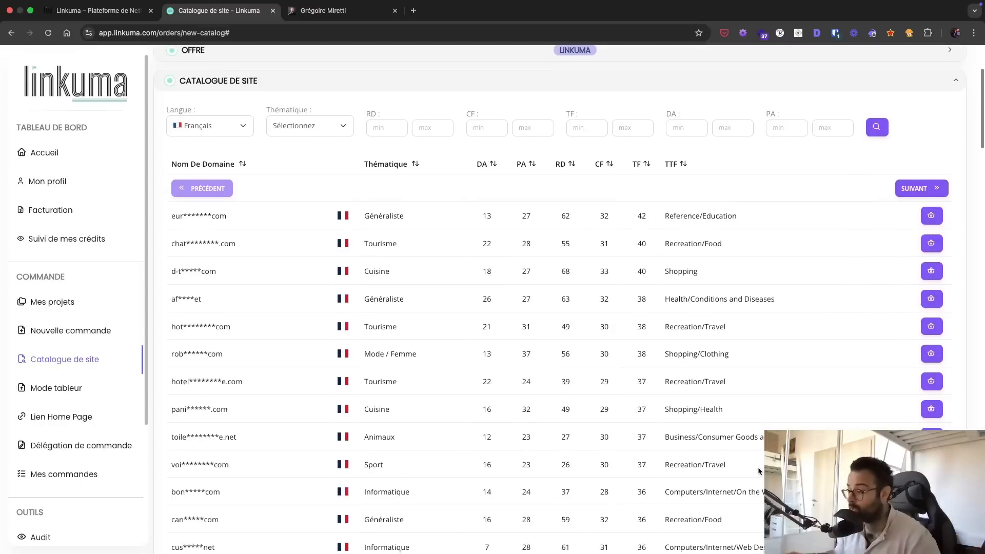
{"action": "scroll", "coordinate": [758, 470], "scroll_direction": "down", "scroll_amount": 3}
{"action": "scroll", "coordinate": [756, 468], "scroll_direction": "up", "scroll_amount": 4}
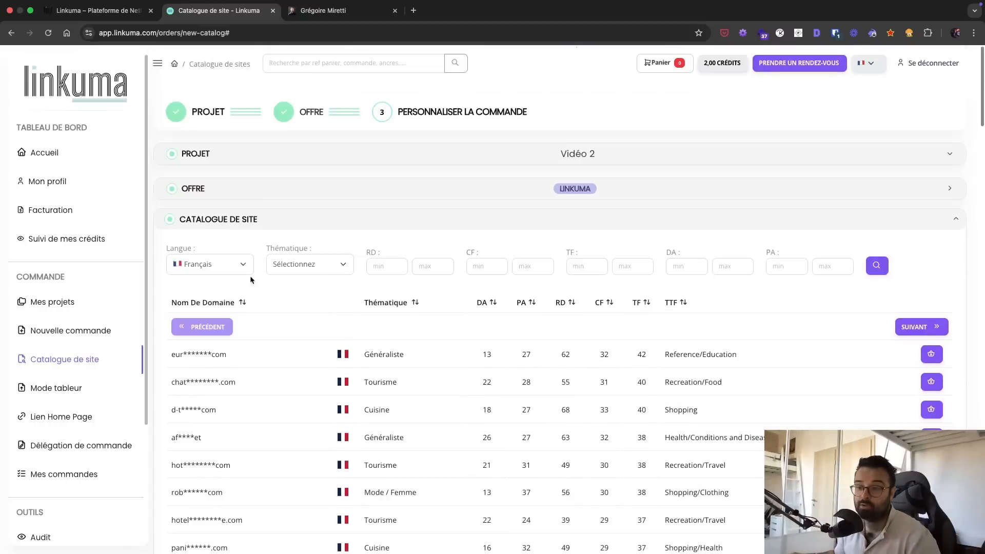
{"action": "left_click", "coordinate": [316, 269]}
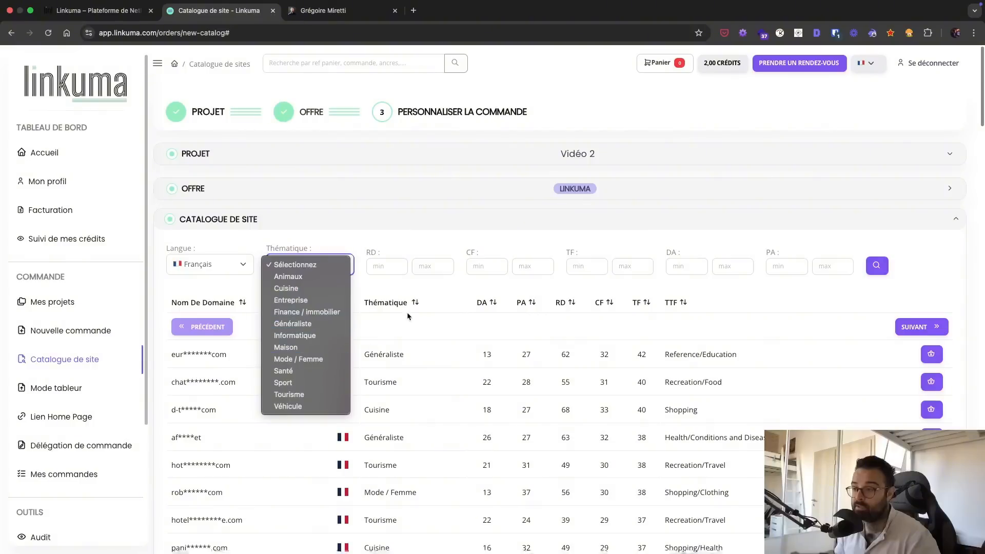
{"action": "left_click", "coordinate": [434, 282]}
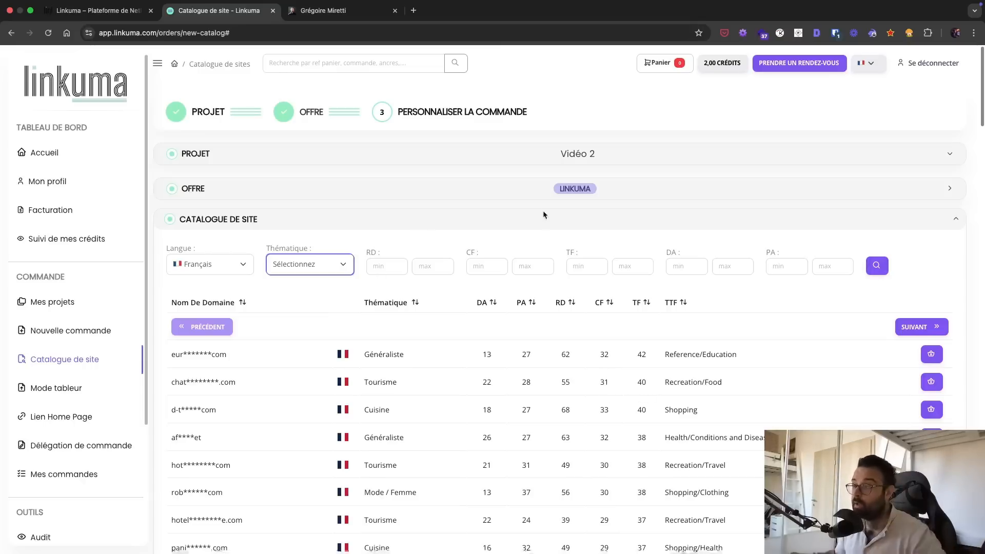
- Switch the catalogue order to the Boost offer and examine the listed premium sites and their metrics
{"action": "left_click", "coordinate": [933, 189]}
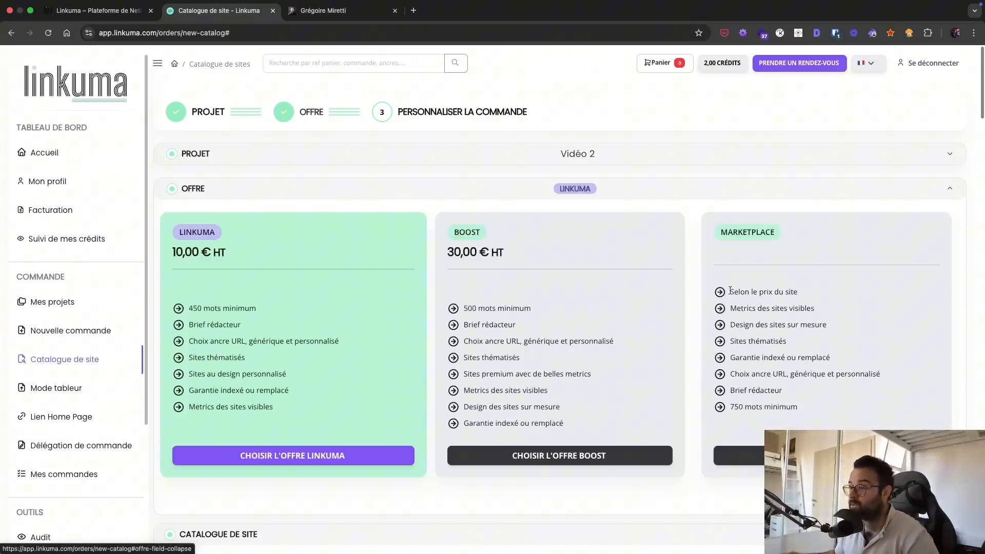
{"action": "left_click", "coordinate": [541, 452]}
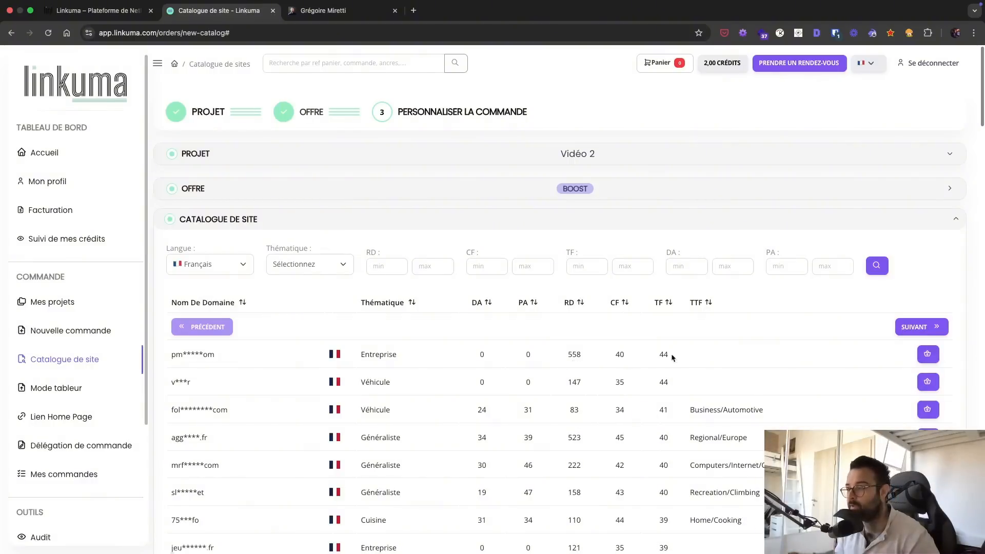
{"action": "scroll", "coordinate": [662, 433], "scroll_direction": "down", "scroll_amount": 3}
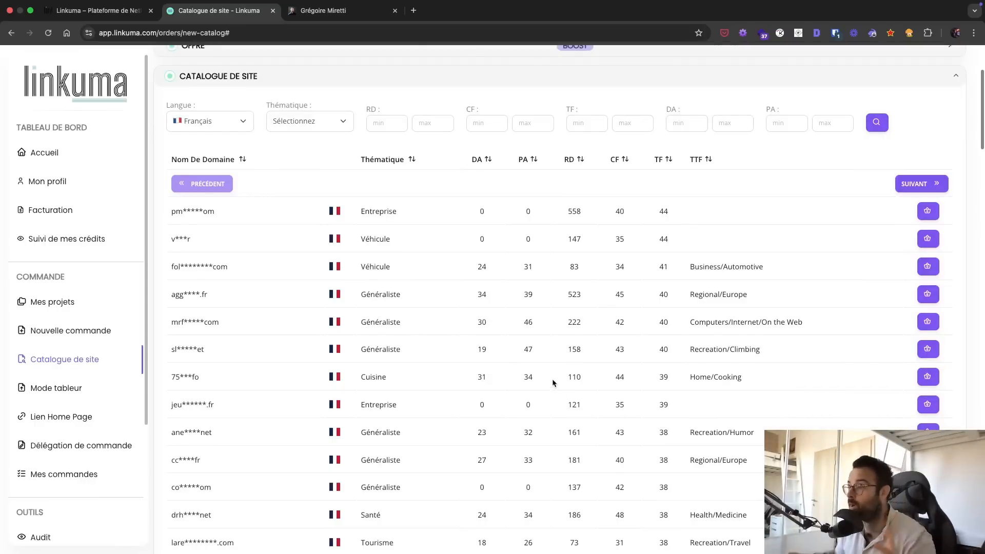
{"action": "scroll", "coordinate": [551, 379], "scroll_direction": "down", "scroll_amount": 15}
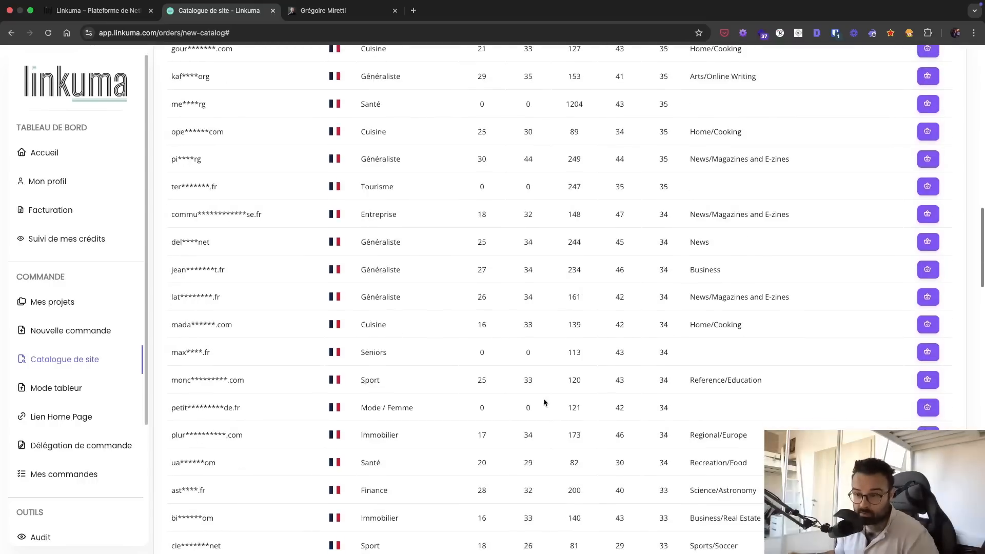
{"action": "scroll", "coordinate": [545, 400], "scroll_direction": "up", "scroll_amount": 10}
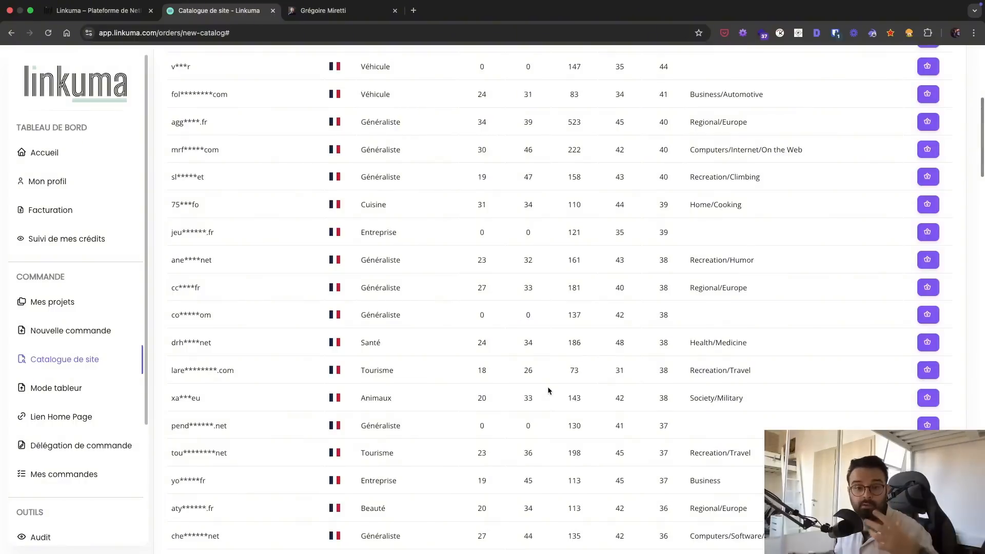
{"action": "scroll", "coordinate": [547, 386], "scroll_direction": "up", "scroll_amount": 5}
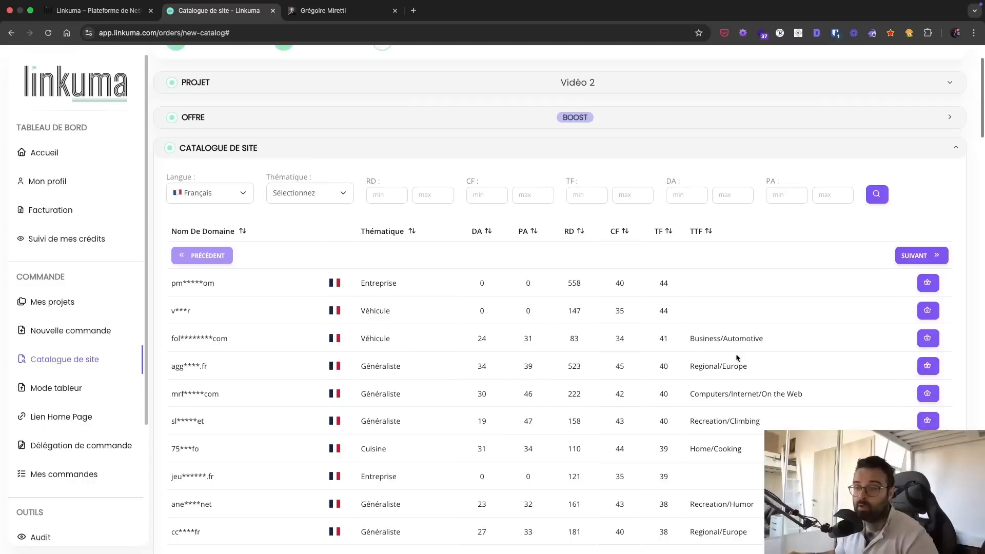
- View the spreadsheet order mode instructions, then open the Lien Home Page order and expand its site catalogue
{"action": "left_click", "coordinate": [55, 388]}
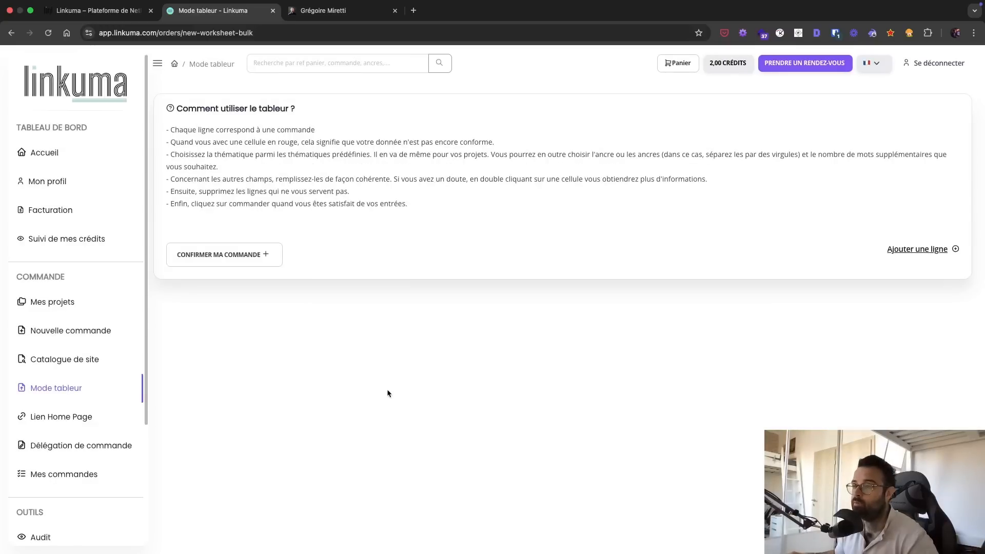
{"action": "left_click", "coordinate": [67, 419]}
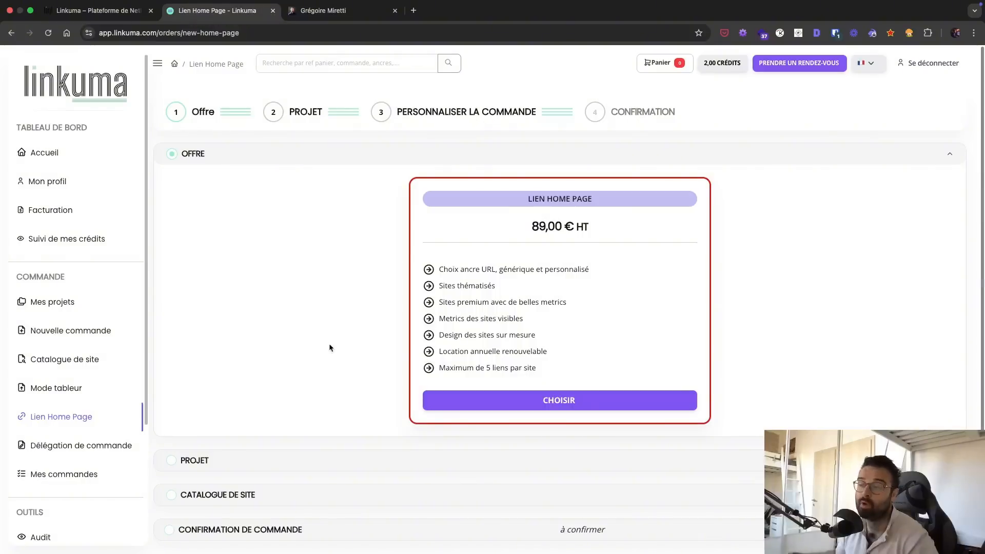
{"action": "scroll", "coordinate": [331, 346], "scroll_direction": "down", "scroll_amount": 1}
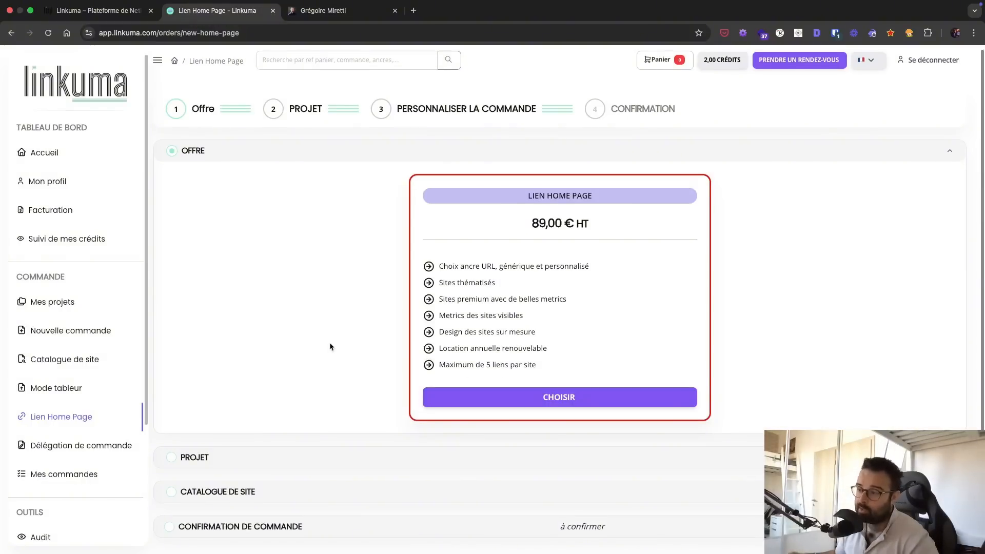
{"action": "left_click", "coordinate": [265, 492]}
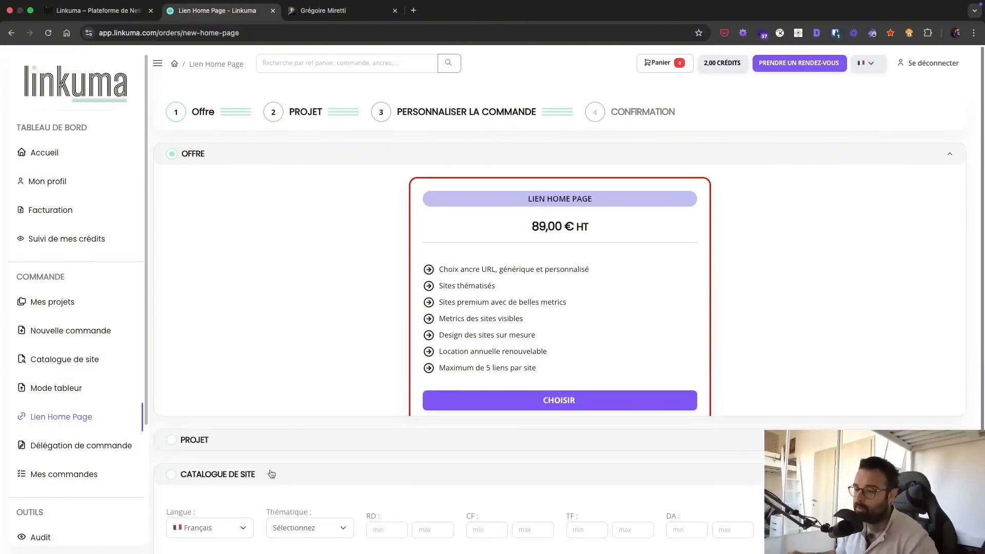
{"action": "scroll", "coordinate": [316, 397], "scroll_direction": "down", "scroll_amount": 3}
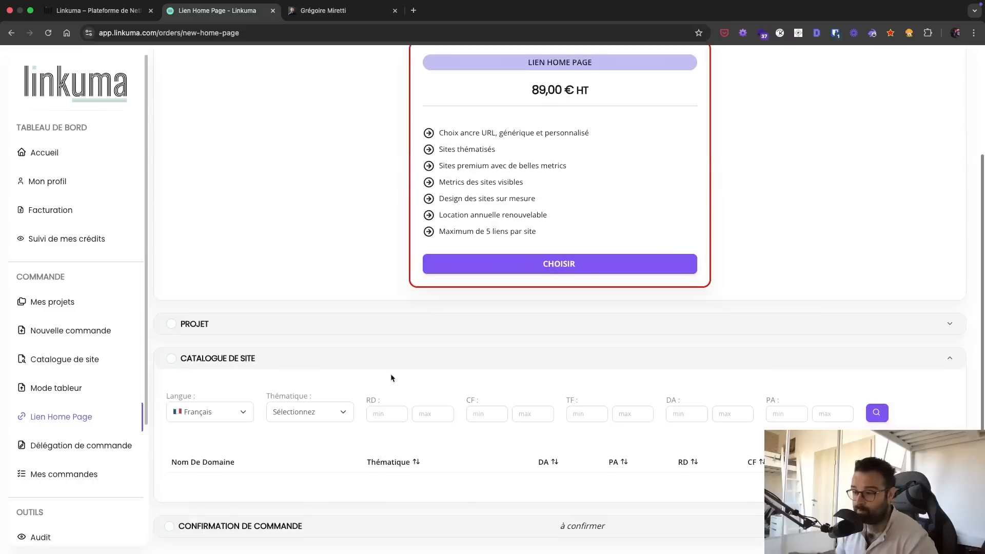
- Create a project named video 3 for the home page link order and choose the Lien Home Page offer
{"action": "left_click", "coordinate": [252, 331]}
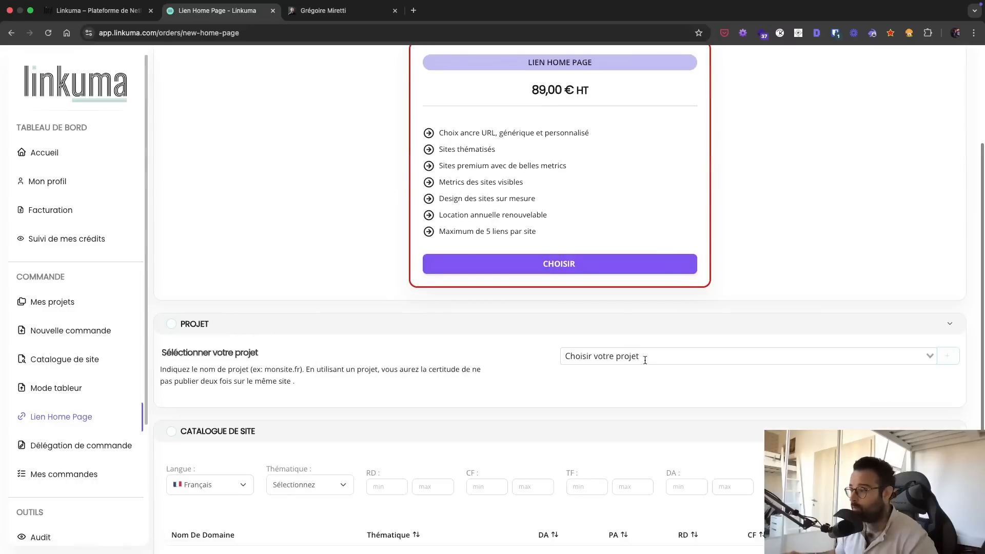
{"action": "left_click", "coordinate": [947, 356]}
{"action": "left_click", "coordinate": [778, 370]}
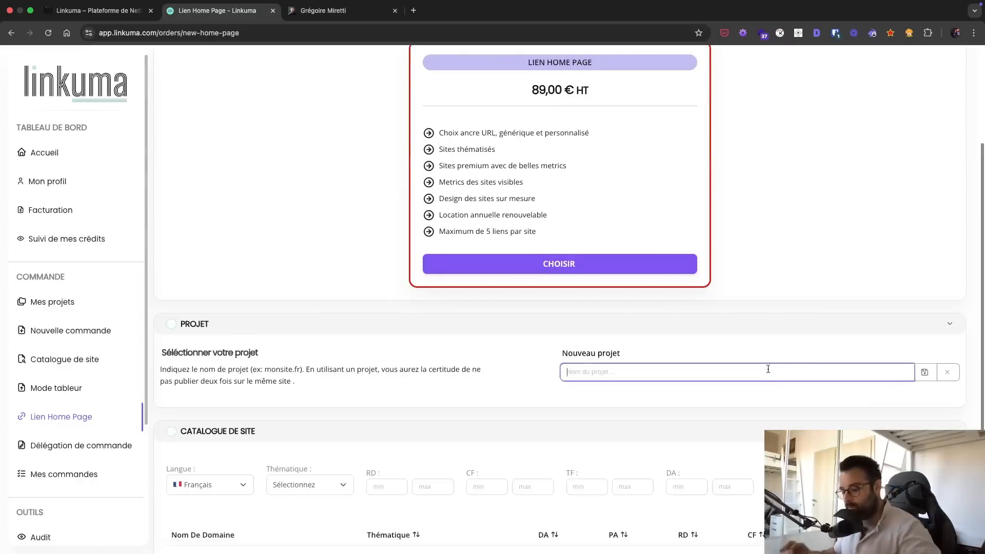
{"action": "type", "text": "video 3"}
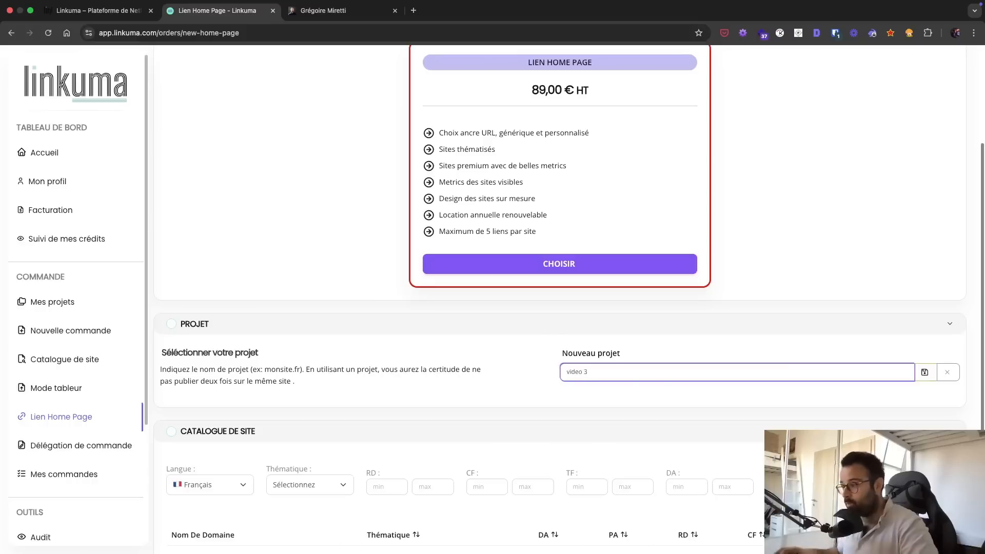
{"action": "left_click", "coordinate": [924, 373]}
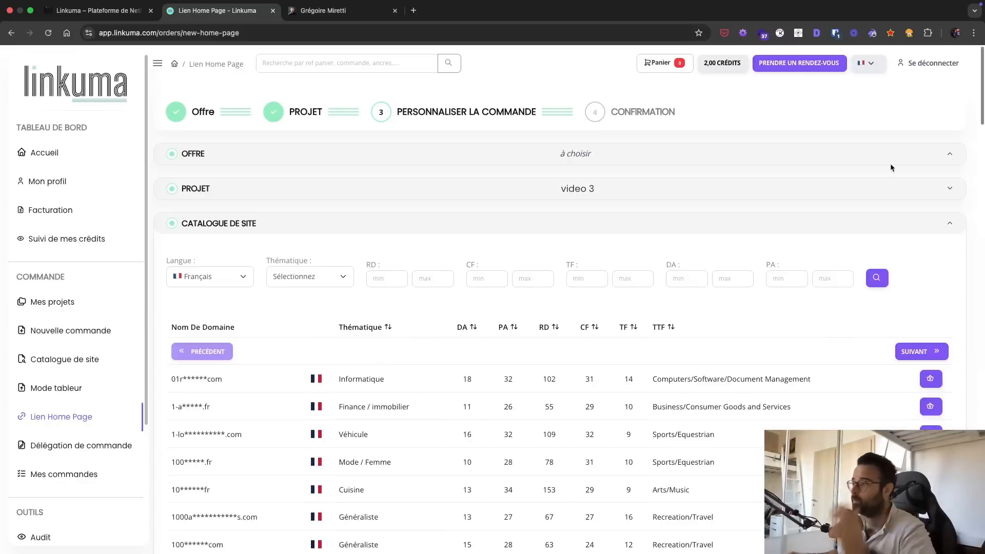
{"action": "left_click", "coordinate": [950, 155]}
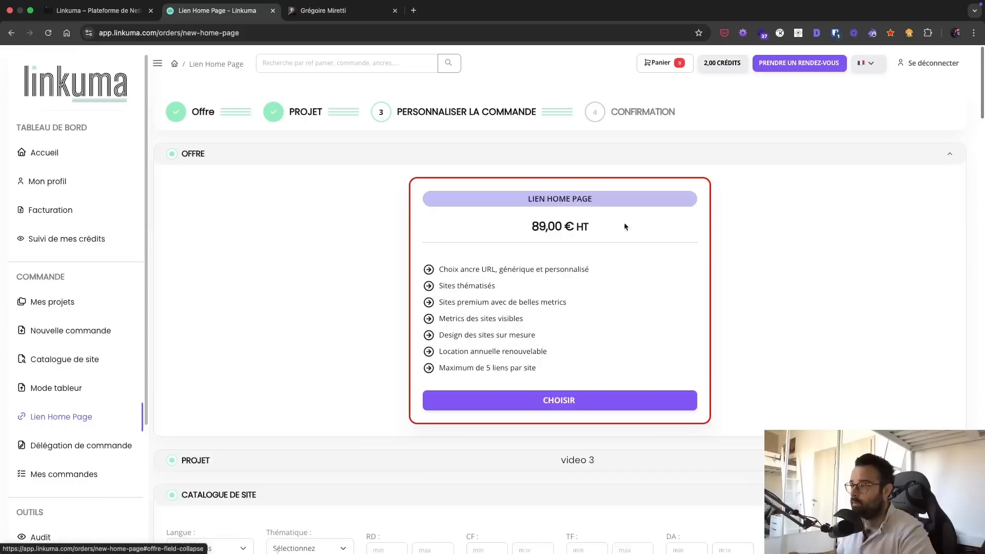
{"action": "left_click", "coordinate": [636, 400]}
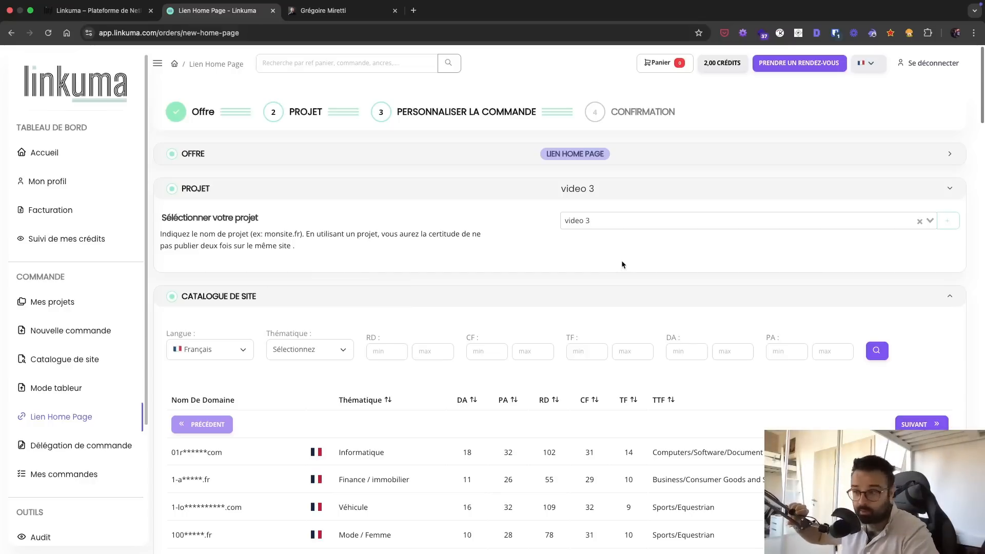
- Sort the home page link catalogue by TF in descending order
{"action": "scroll", "coordinate": [605, 266], "scroll_direction": "down", "scroll_amount": 1}
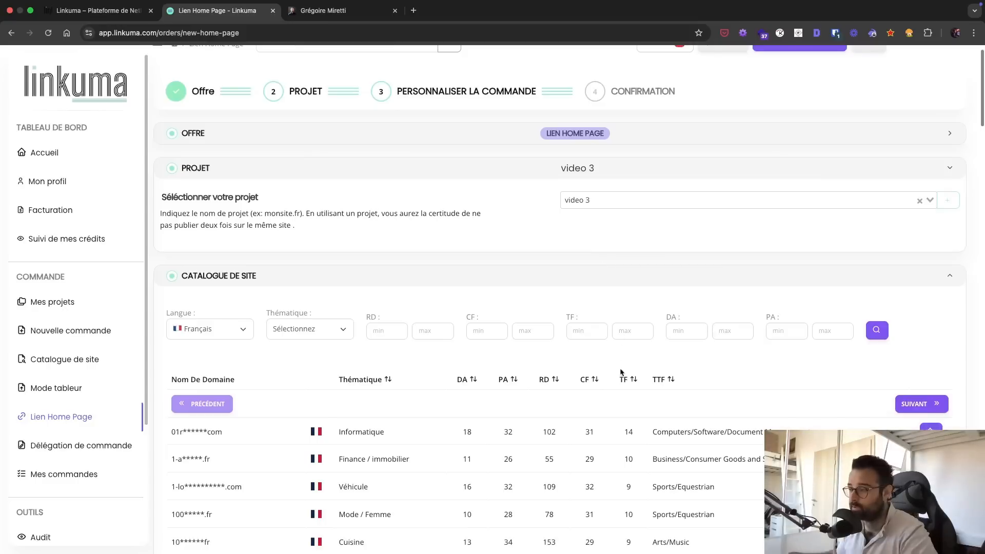
{"action": "left_click", "coordinate": [635, 381]}
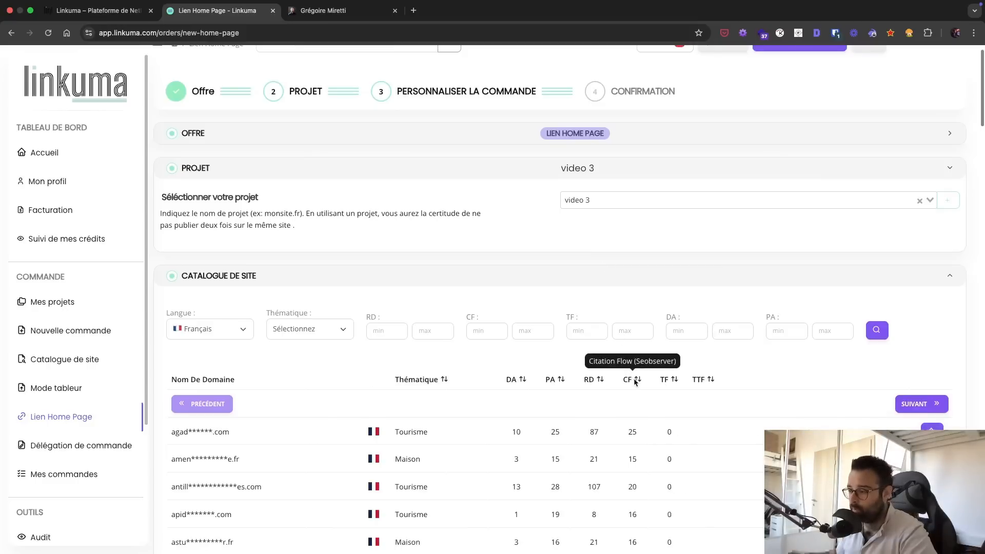
{"action": "left_click", "coordinate": [634, 381]}
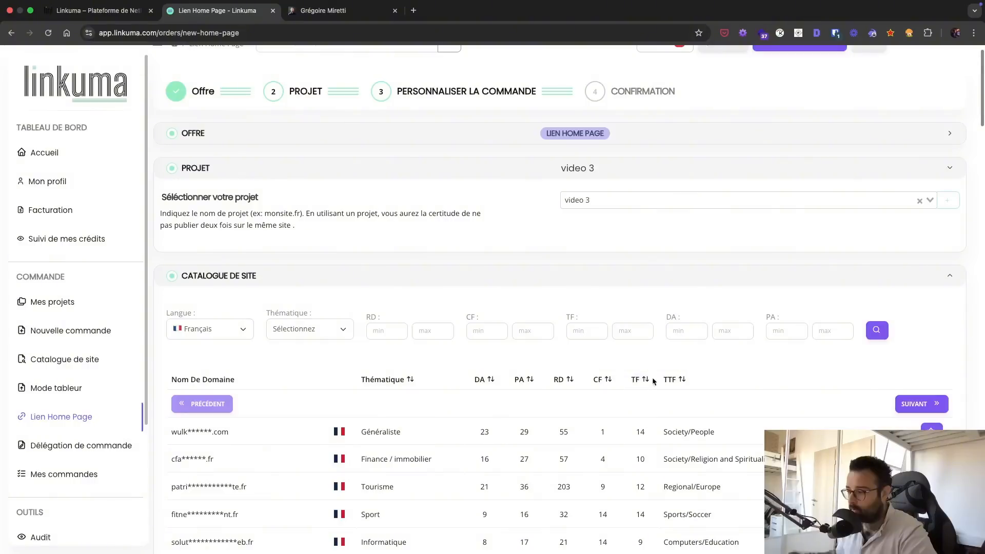
{"action": "left_click", "coordinate": [646, 380]}
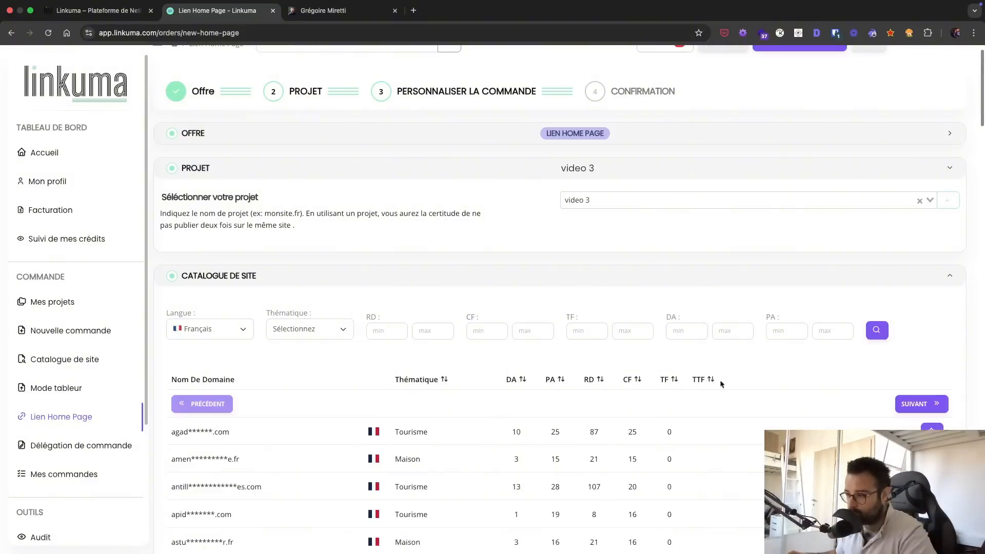
{"action": "left_click", "coordinate": [669, 381]}
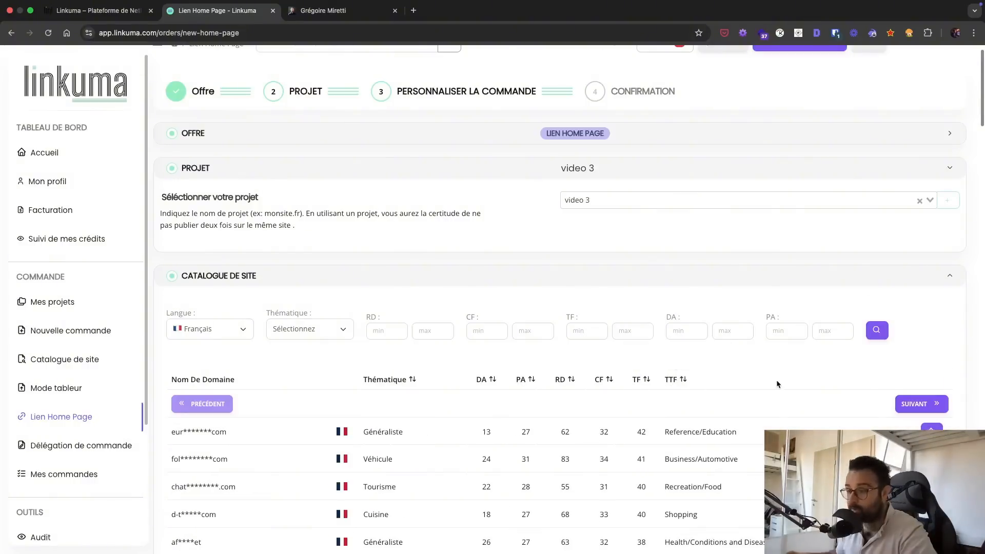
- Examine the home page link catalogue's domains, themes and metrics for the video 3 project
{"action": "scroll", "coordinate": [701, 380], "scroll_direction": "down", "scroll_amount": 2}
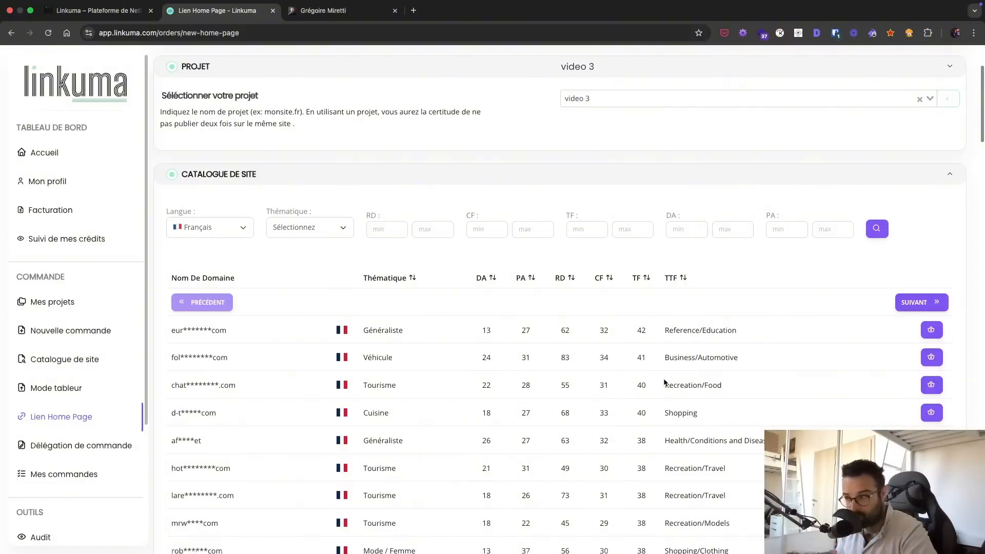
{"action": "scroll", "coordinate": [664, 381], "scroll_direction": "up", "scroll_amount": 3}
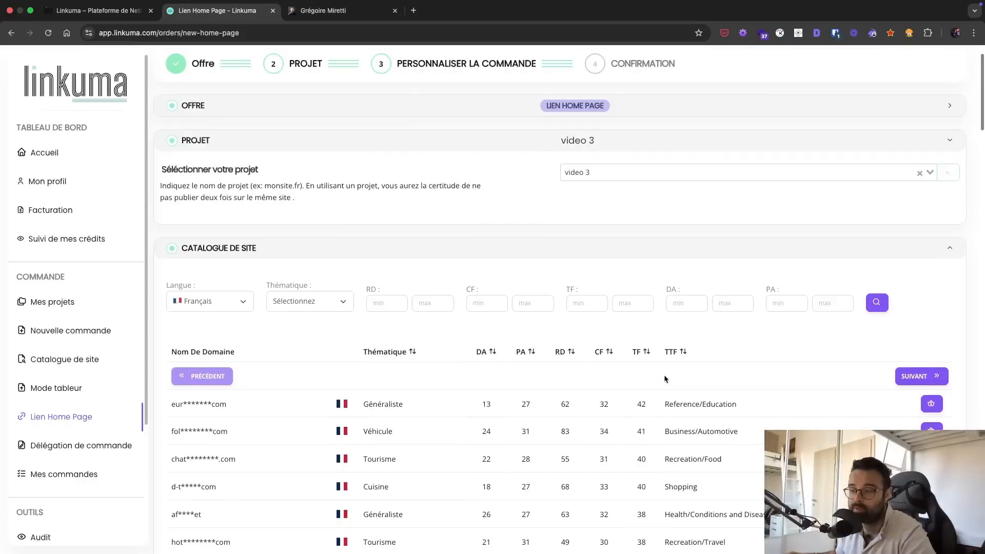
{"action": "scroll", "coordinate": [663, 379], "scroll_direction": "down", "scroll_amount": 1}
{"action": "scroll", "coordinate": [664, 378], "scroll_direction": "down", "scroll_amount": 2}
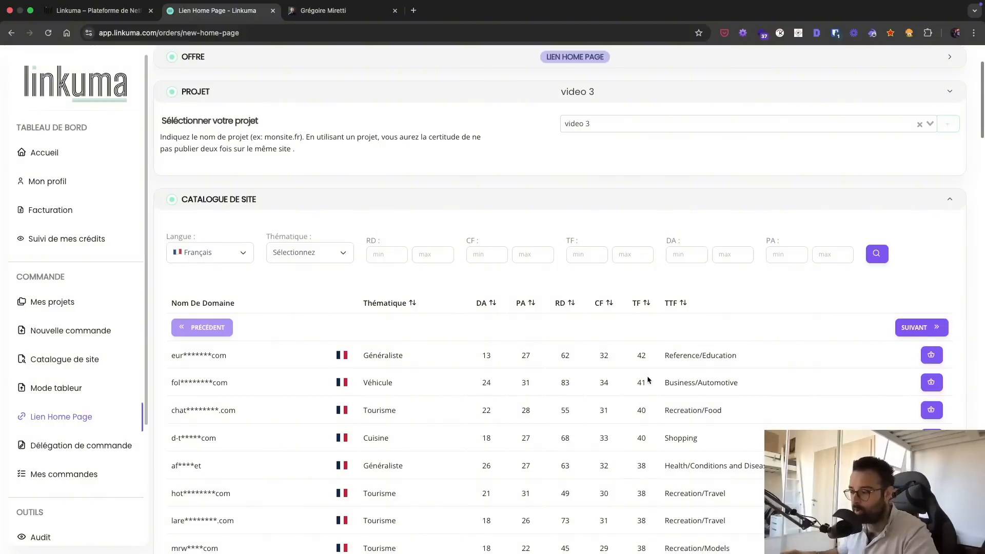
{"action": "scroll", "coordinate": [720, 455], "scroll_direction": "down", "scroll_amount": 3}
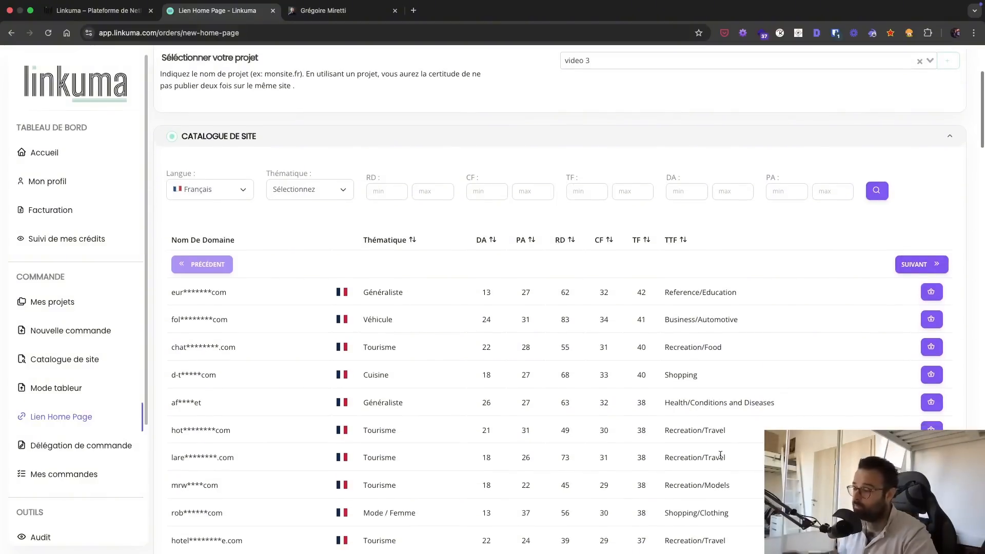
{"action": "scroll", "coordinate": [719, 456], "scroll_direction": "down", "scroll_amount": 1}
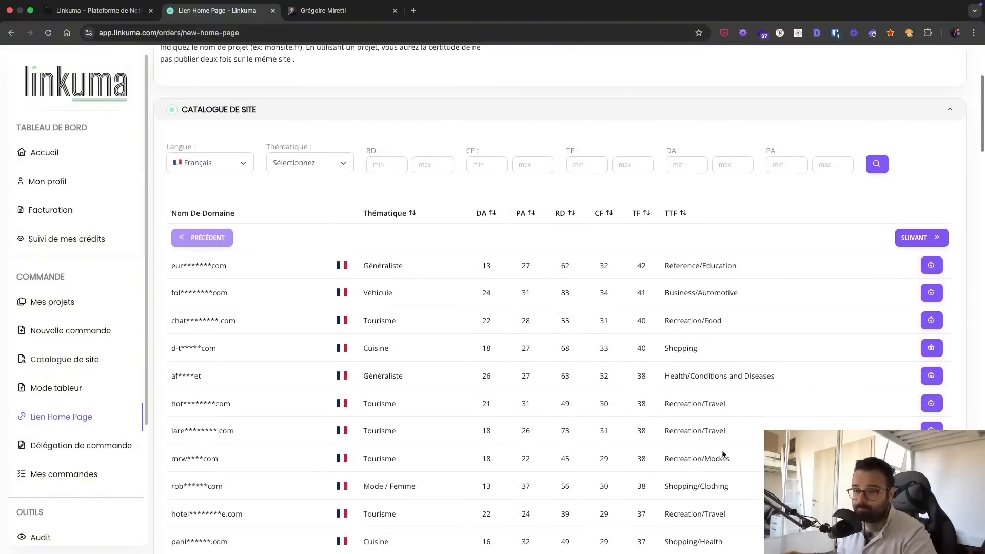
{"action": "scroll", "coordinate": [722, 454], "scroll_direction": "up", "scroll_amount": 8}
{"action": "scroll", "coordinate": [721, 451], "scroll_direction": "down", "scroll_amount": 20}
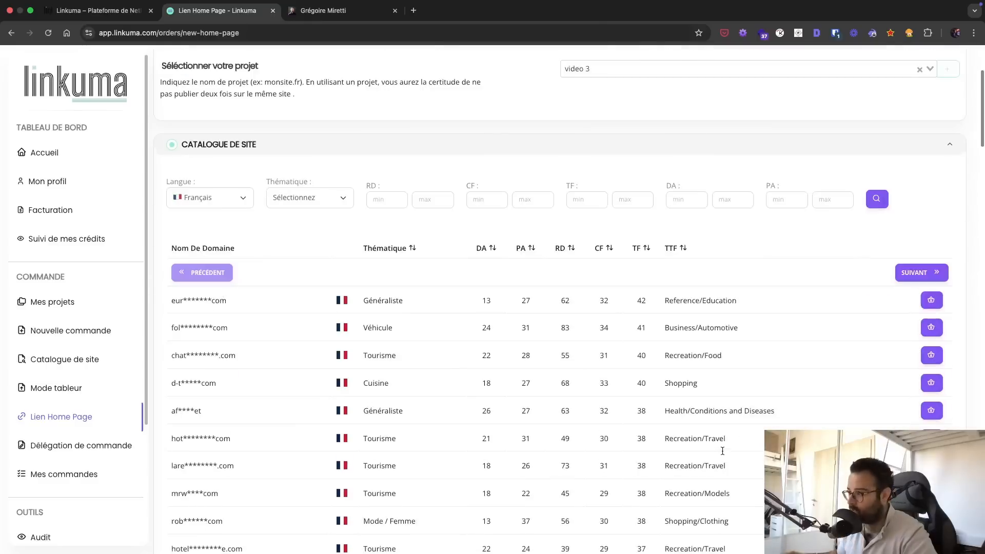
{"action": "scroll", "coordinate": [723, 454], "scroll_direction": "up", "scroll_amount": 11}
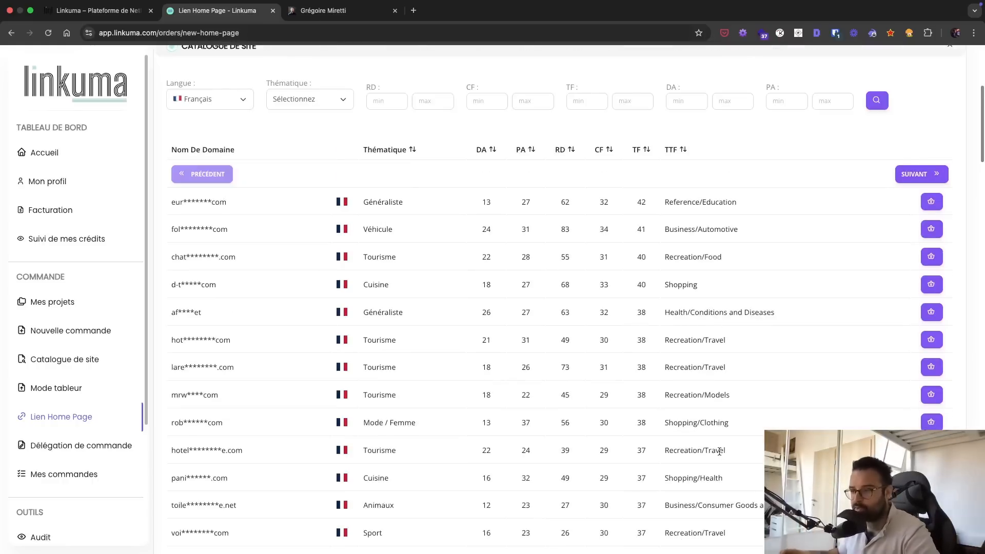
{"action": "scroll", "coordinate": [660, 327], "scroll_direction": "up", "scroll_amount": 6}
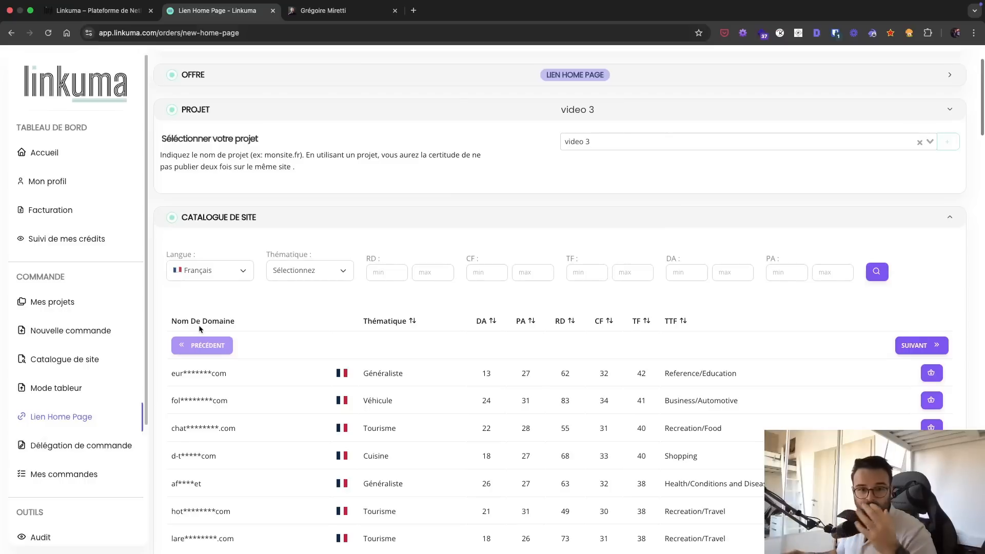
- Open the order delegation page and enter the copied homepage URL of the personal blog as the new request's site
{"action": "left_click", "coordinate": [104, 444]}
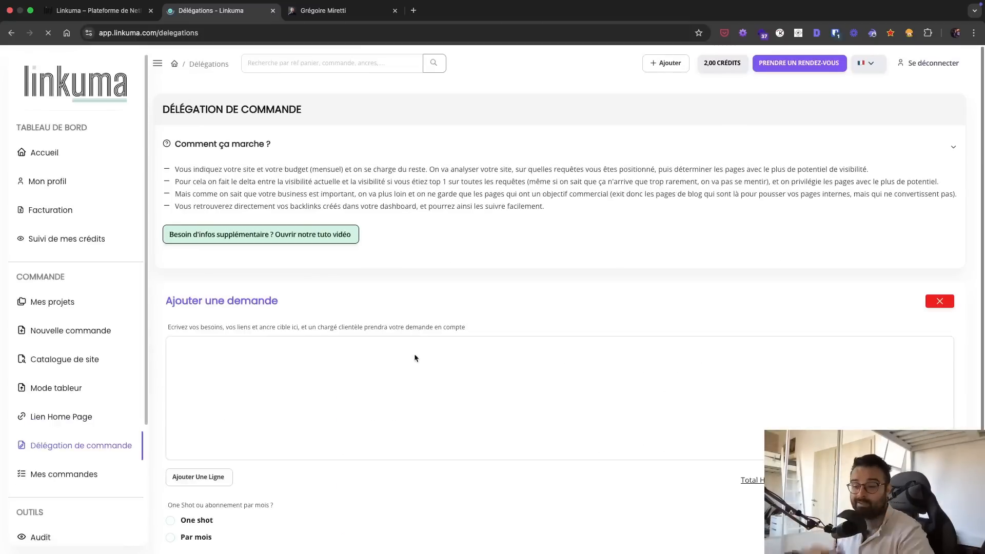
{"action": "scroll", "coordinate": [452, 385], "scroll_direction": "down", "scroll_amount": 3}
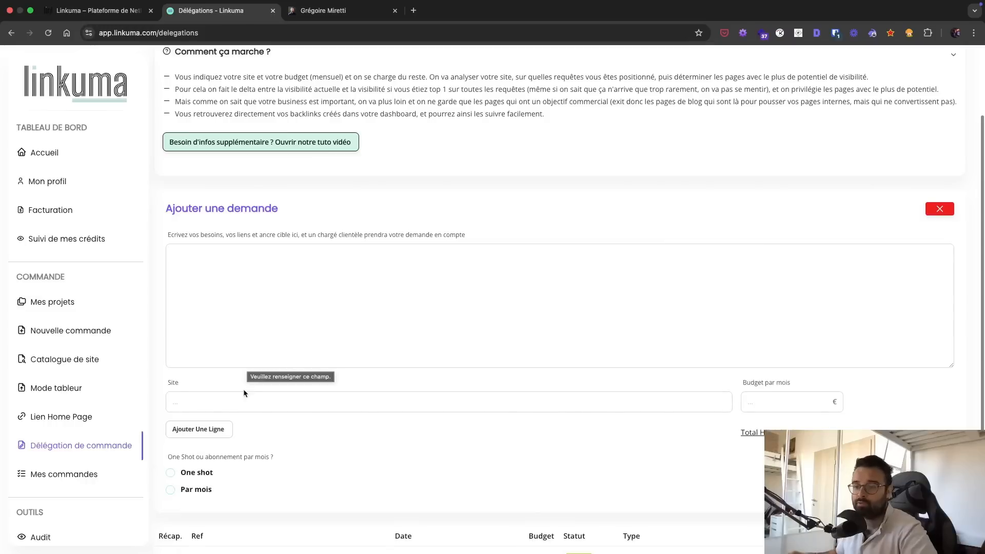
{"action": "key", "text": "ctrl+Tab"}
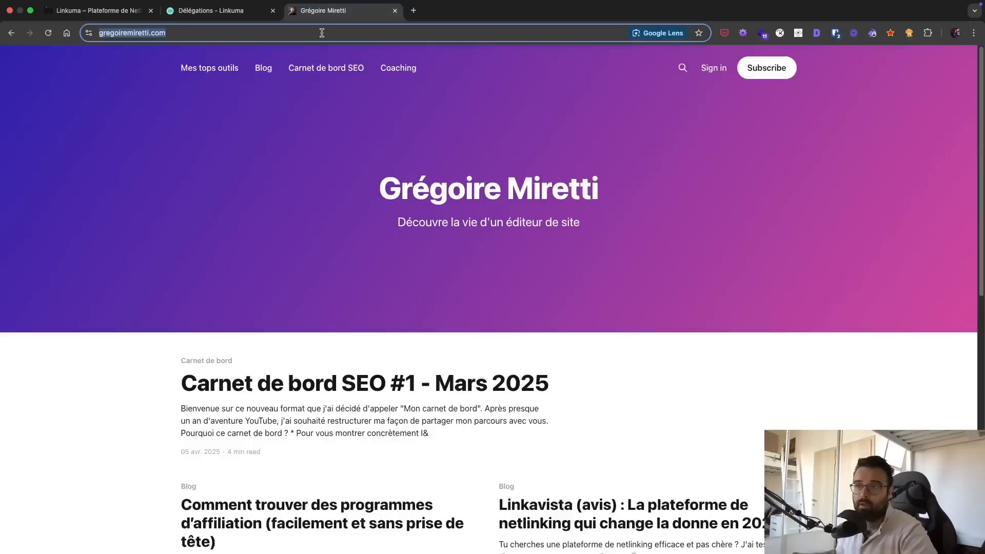
{"action": "left_click", "coordinate": [323, 35]}
{"action": "key", "text": "ctrl+shift+Tab"}
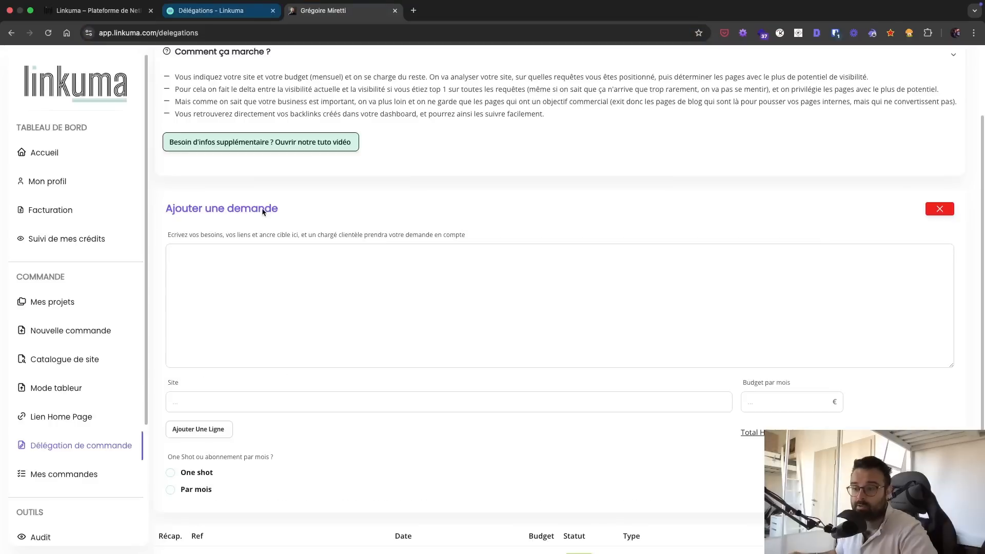
{"action": "left_click", "coordinate": [278, 398]}
{"action": "type", "text": "https://www.gregoiremiretti.com/"}
{"action": "left_click", "coordinate": [295, 327]}
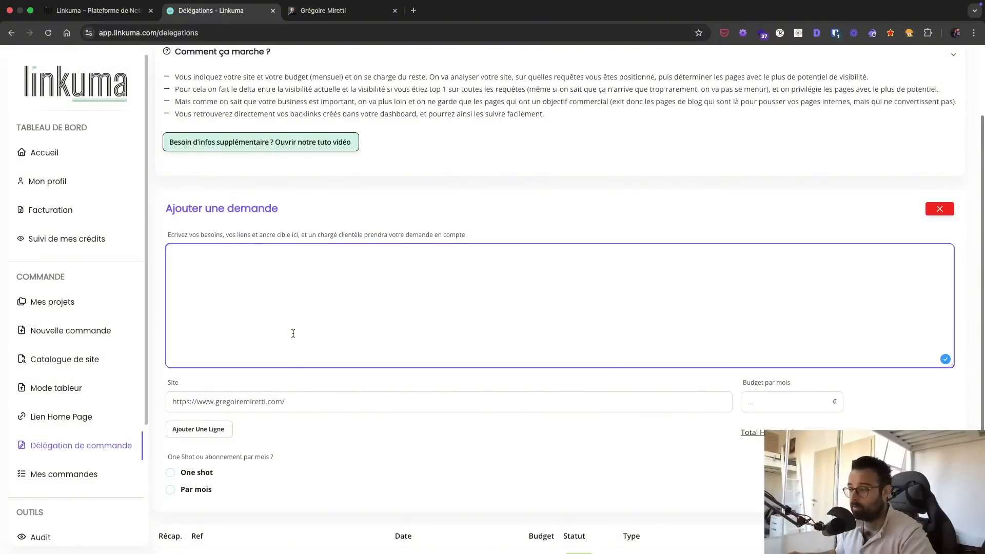
- Set the delegation request's monthly budget to 50 € and view the one-shot or monthly options and the past delegations
{"action": "left_click", "coordinate": [763, 405]}
{"action": "type", "text": "50"}
{"action": "left_click", "coordinate": [678, 434]}
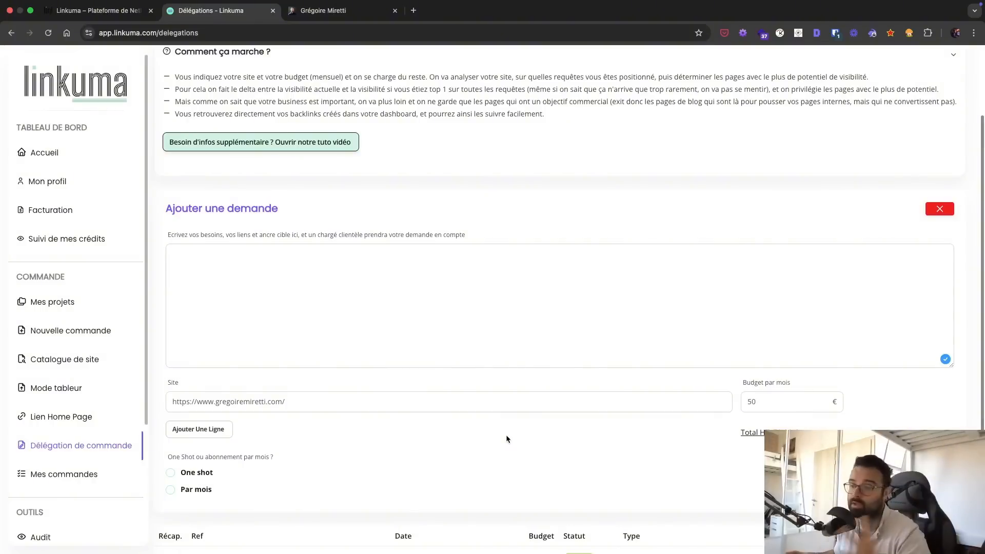
{"action": "scroll", "coordinate": [506, 438], "scroll_direction": "down", "scroll_amount": 1}
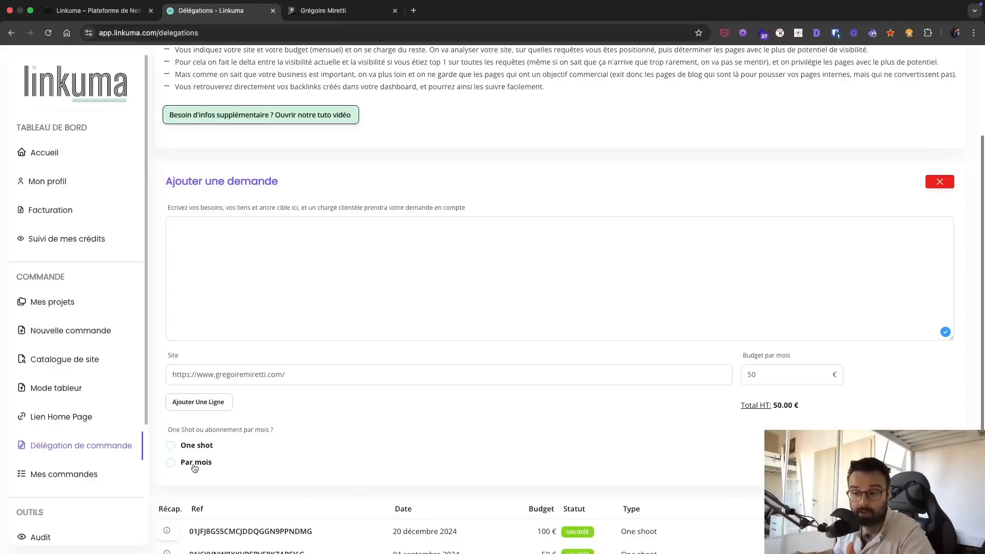
{"action": "scroll", "coordinate": [276, 409], "scroll_direction": "down", "scroll_amount": 2}
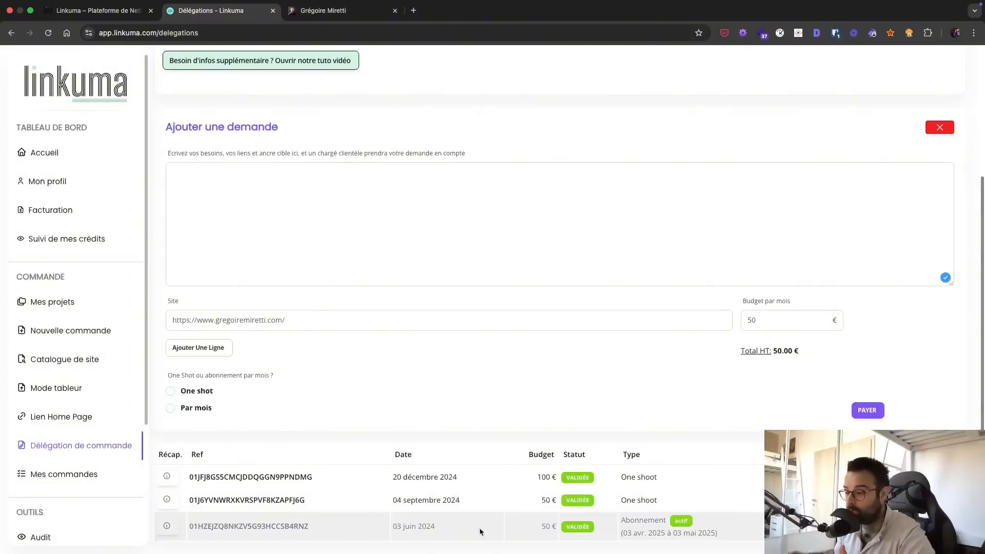